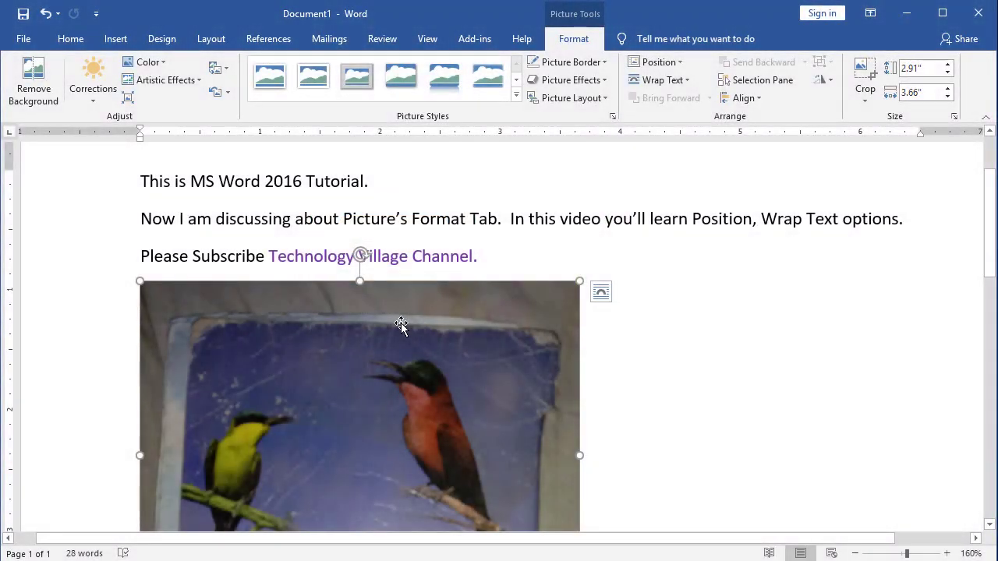
- Zoom out to see the whole page and bring up the picture Position gallery
scroll(405, 343, down, 2)
scroll(419, 369, up, 2)
scroll(419, 368, down, 1)
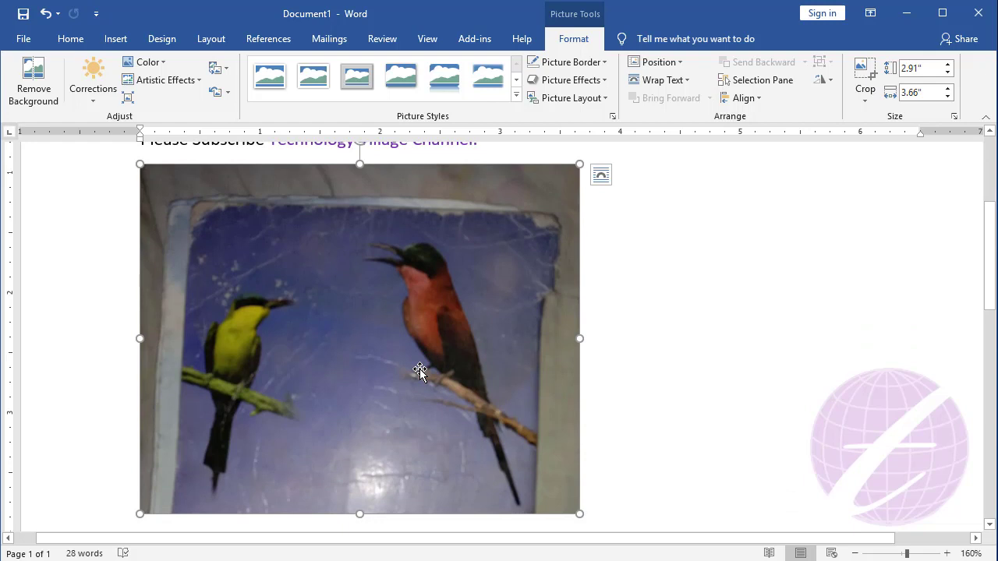
scroll(419, 370, up, 1)
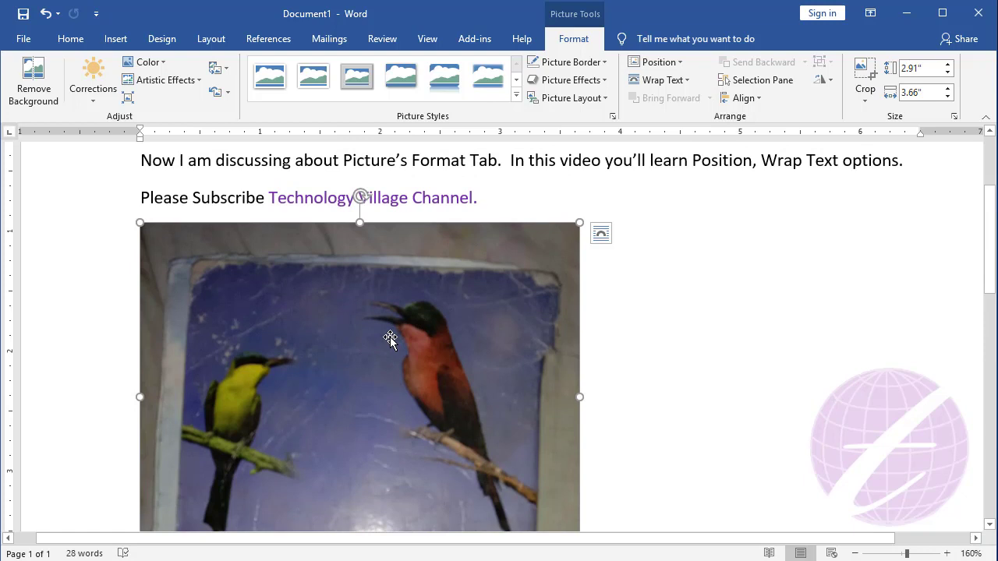
scroll(390, 339, up, 1)
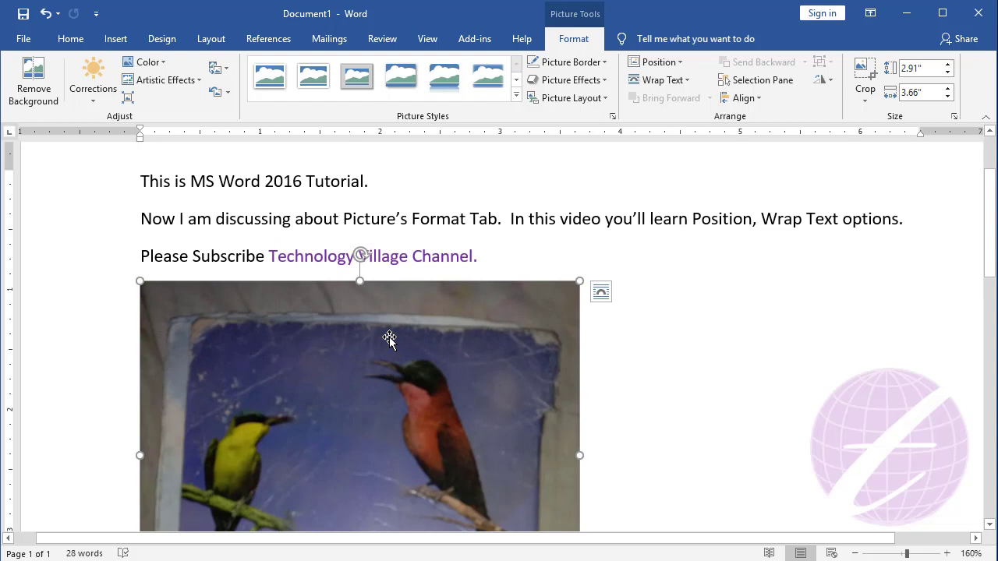
click(855, 554)
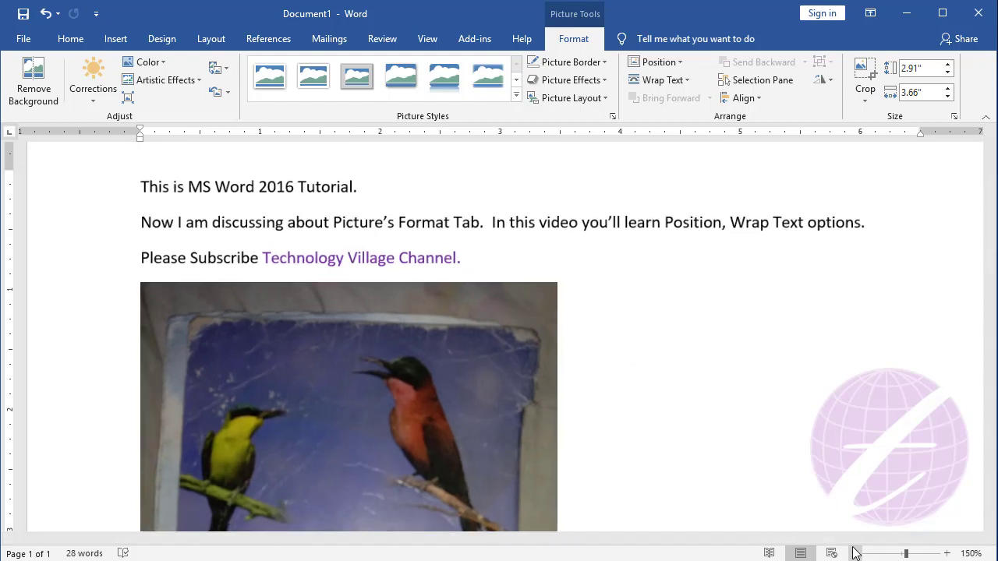
click(854, 553)
click(854, 553)
click(855, 554)
click(854, 554)
click(854, 553)
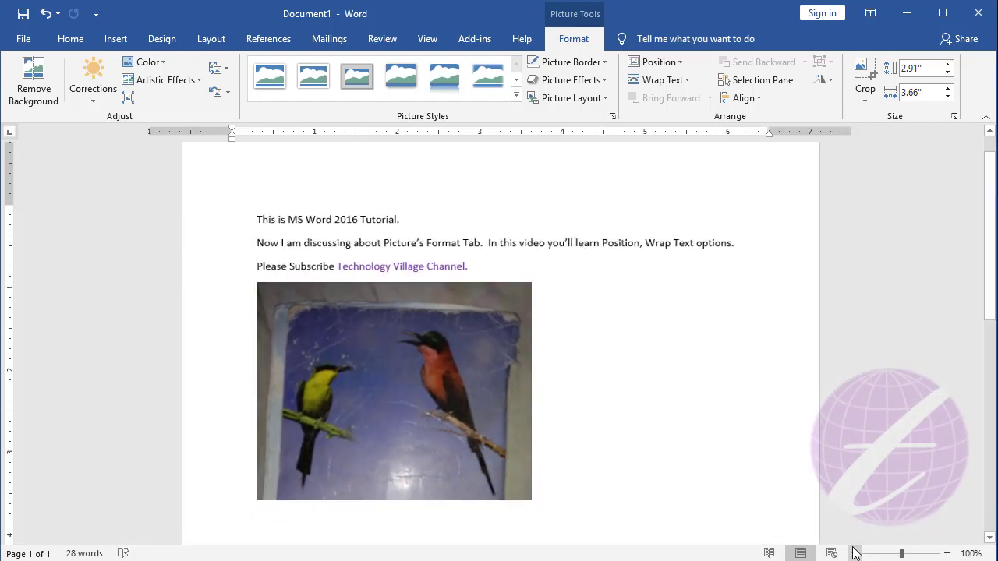
click(854, 554)
click(855, 554)
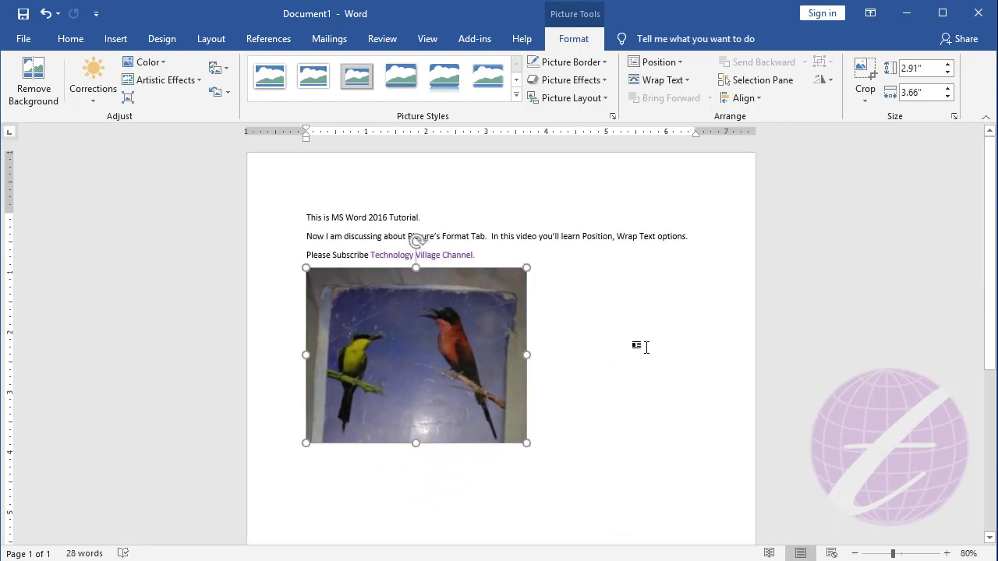
scroll(643, 346, down, 1)
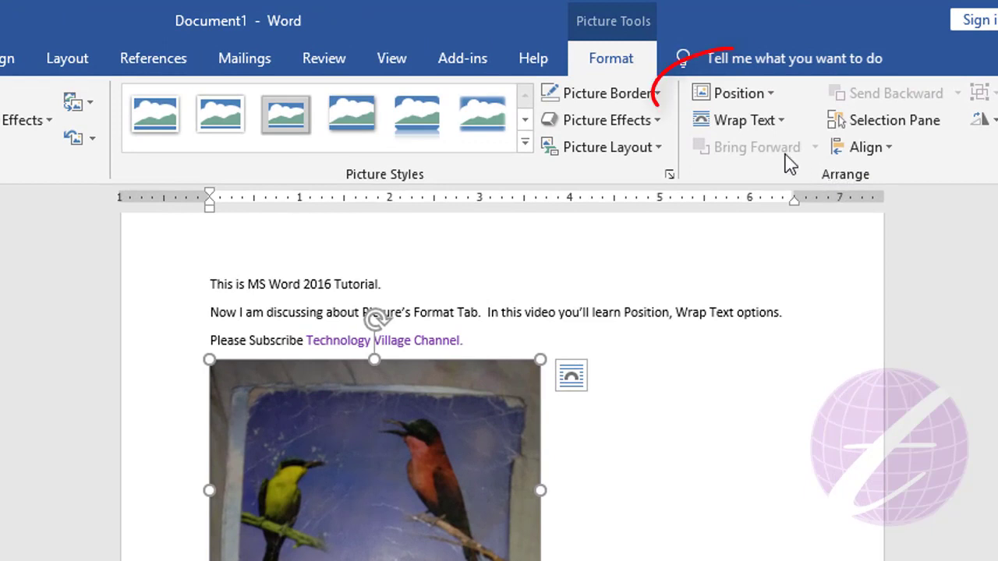
click(768, 109)
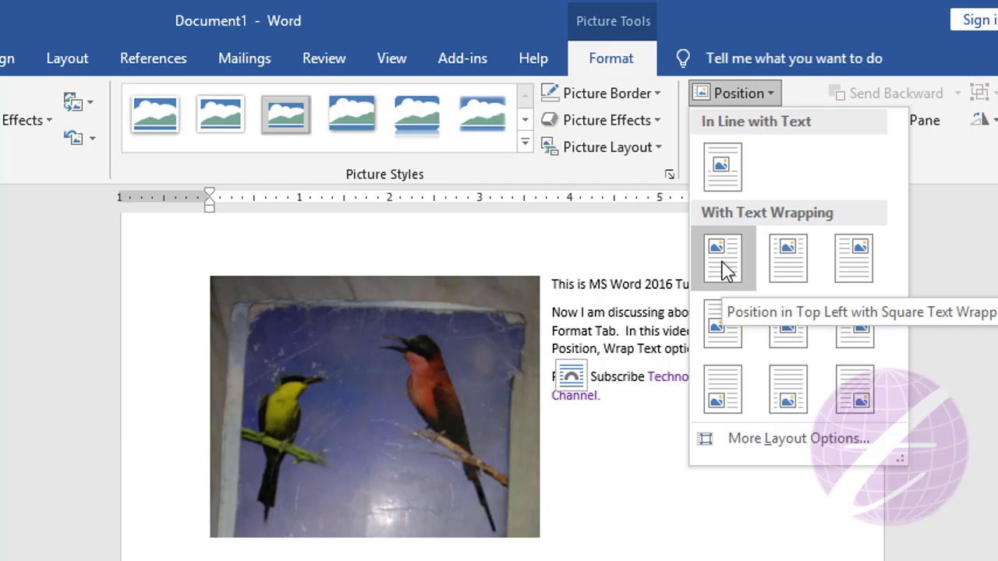
- Apply Top Left square-wrap positioning, then select the three paragraphs through 'Channel.'
click(725, 269)
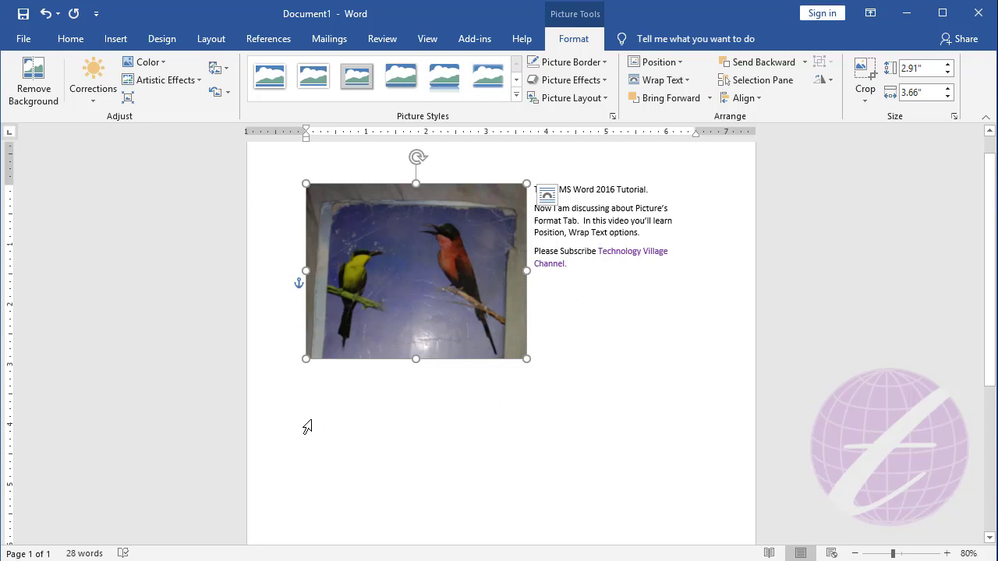
click(578, 222)
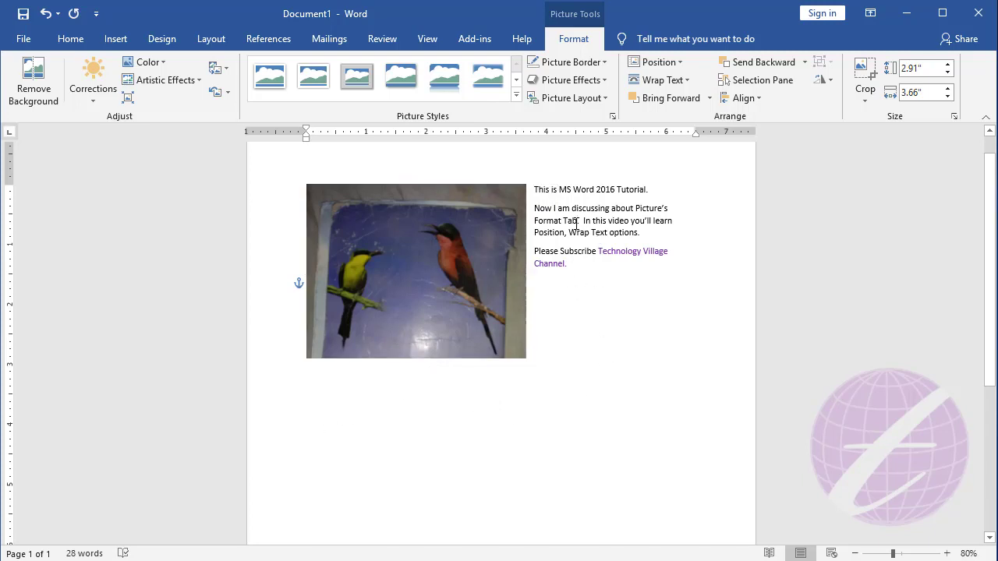
drag(560, 227, 570, 269)
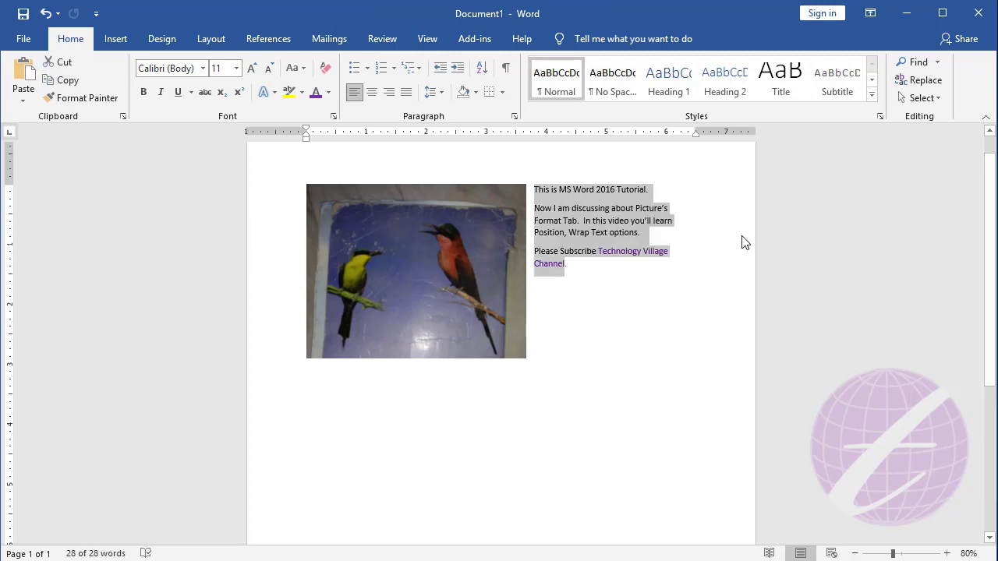
- Copy the three paragraphs and paste them three times after 'Channel.'
key(ctrl+c)
click(599, 287)
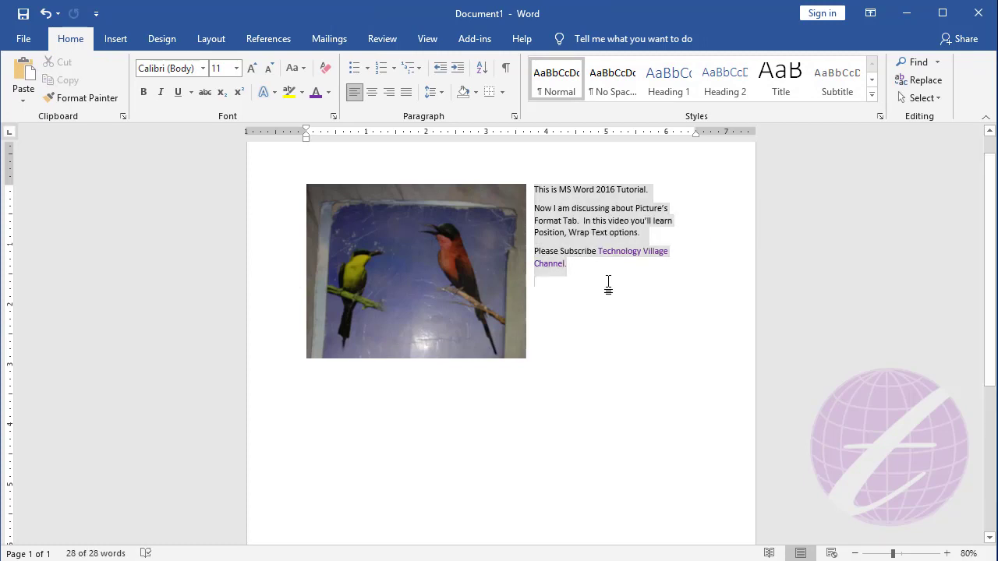
key(ctrl+v)
key(ctrl+v)
key(ctrl+v)
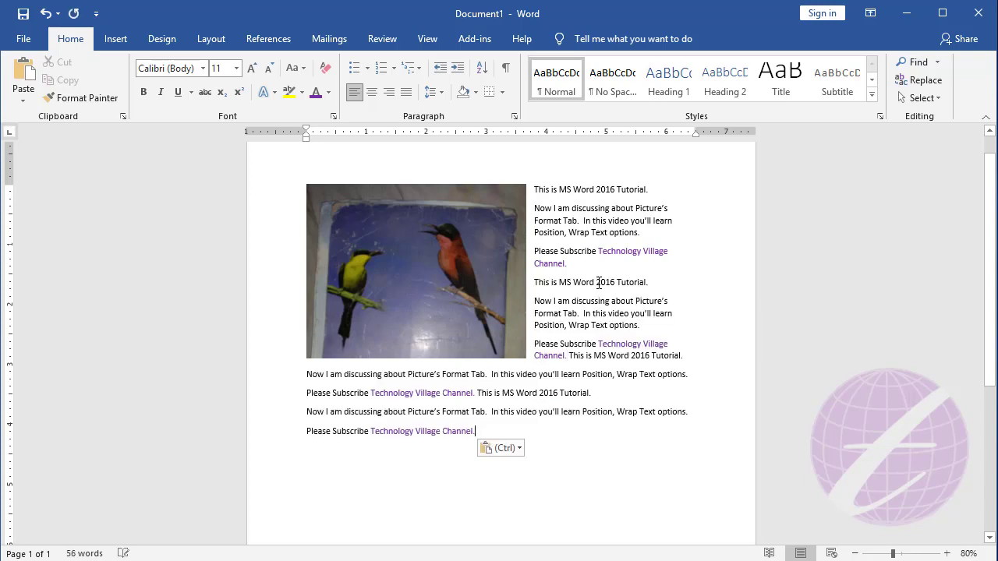
key(ctrl+v)
key(ctrl+v)
key(ctrl+v)
key(ctrl+v)
scroll(577, 288, up, 1)
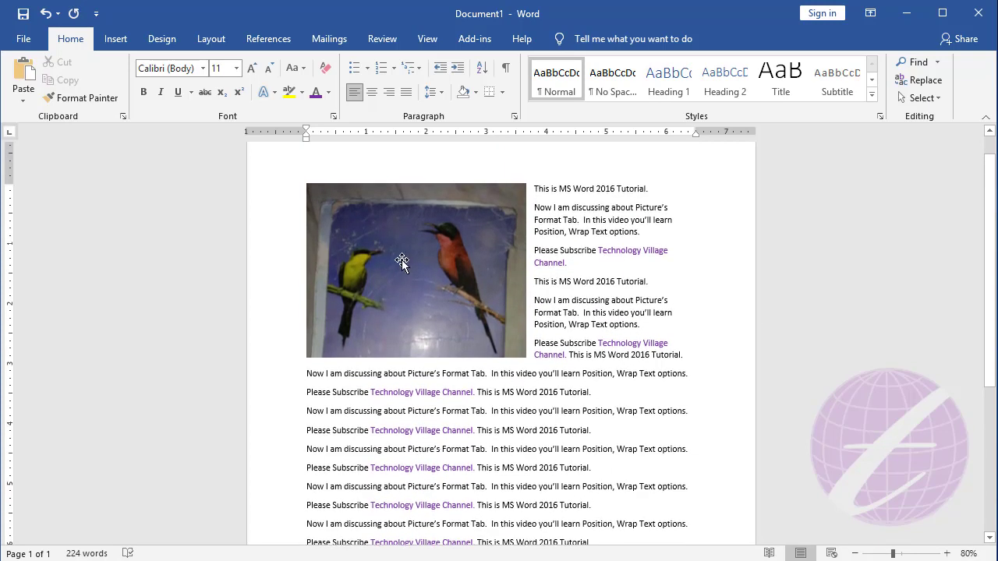
scroll(608, 329, down, 2)
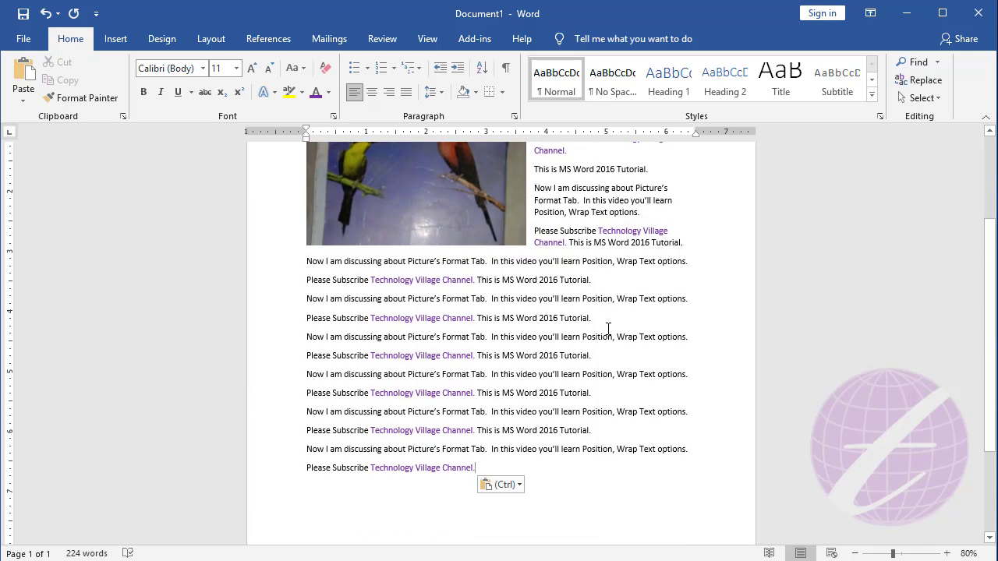
key(ctrl+v)
key(ctrl+v)
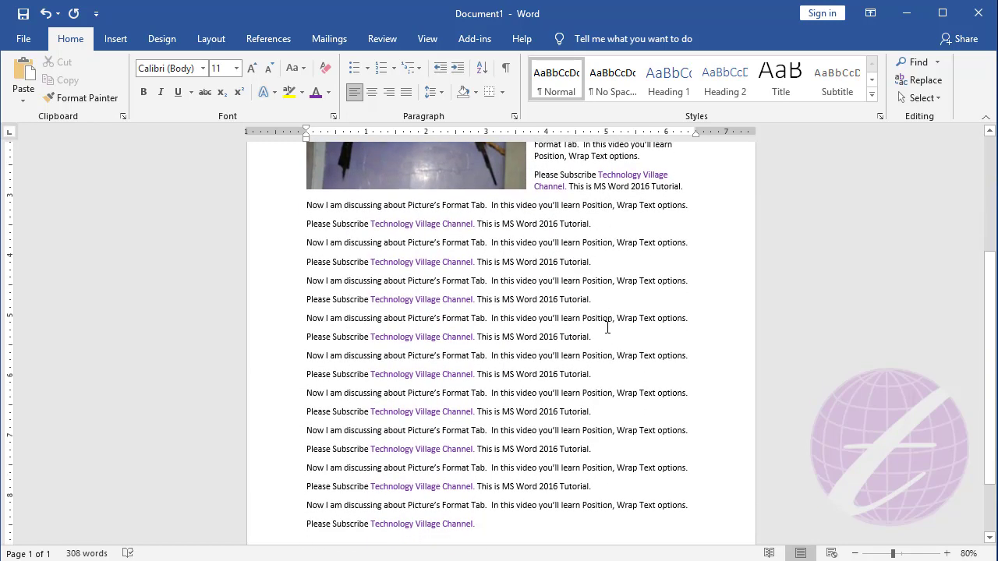
- Undo the extra paste that spilled onto page 2 and select the bird picture
scroll(608, 329, up, 5)
scroll(615, 319, up, 2)
key(ctrl+z)
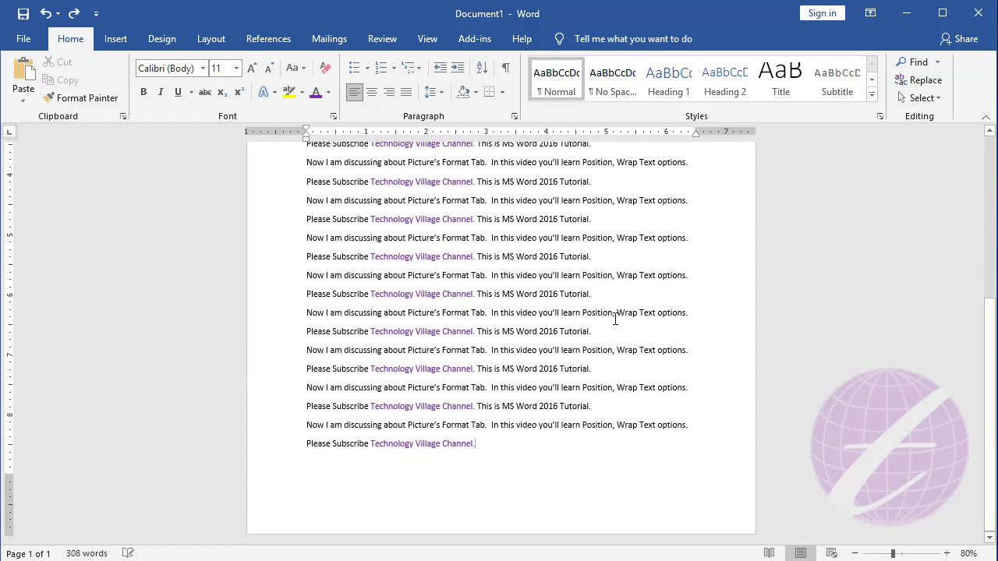
scroll(570, 379, up, 5)
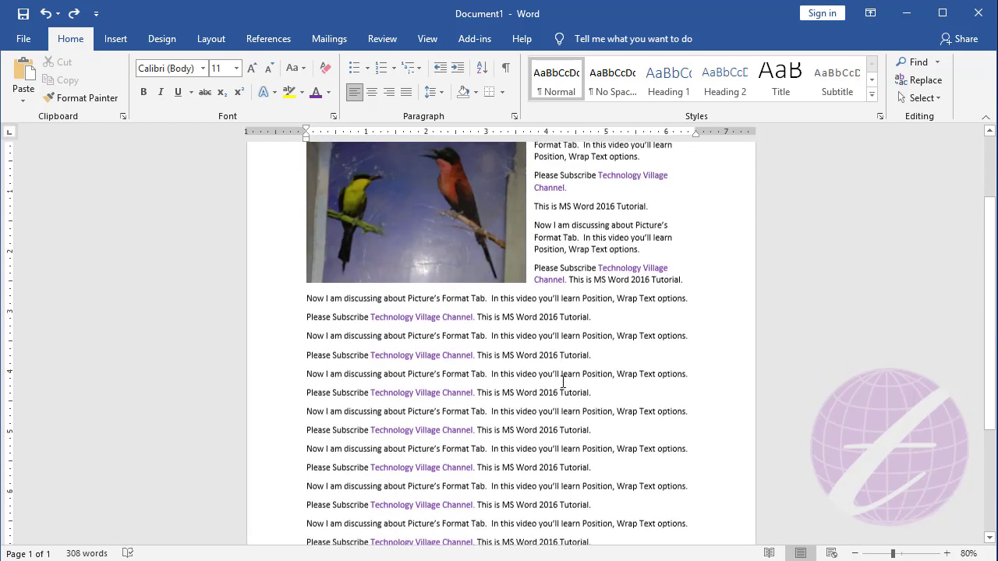
scroll(570, 366, up, 1)
scroll(576, 364, up, 1)
scroll(576, 365, up, 1)
click(453, 292)
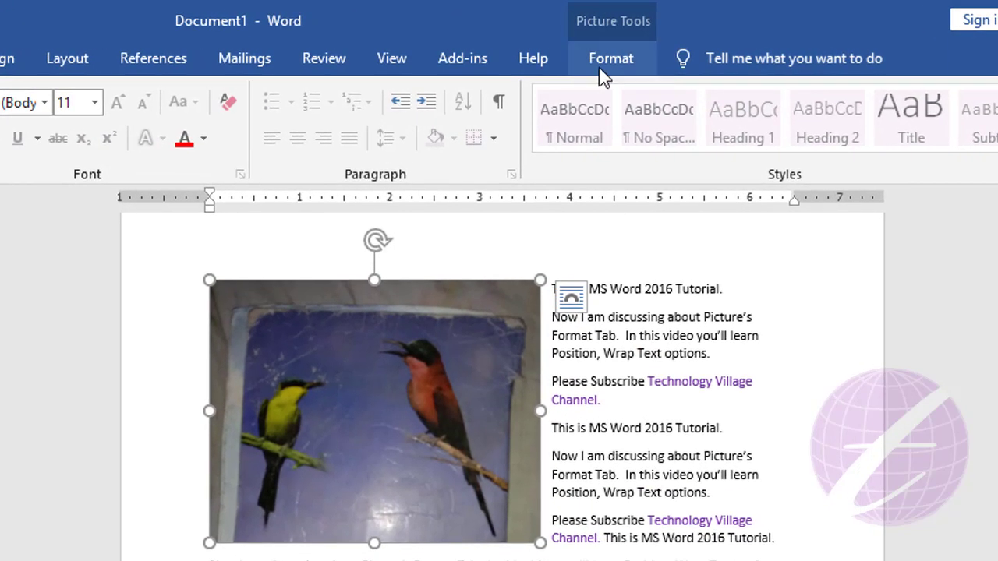
- Move the picture to Top Right with Square wrapping, then reopen the Position gallery
click(600, 67)
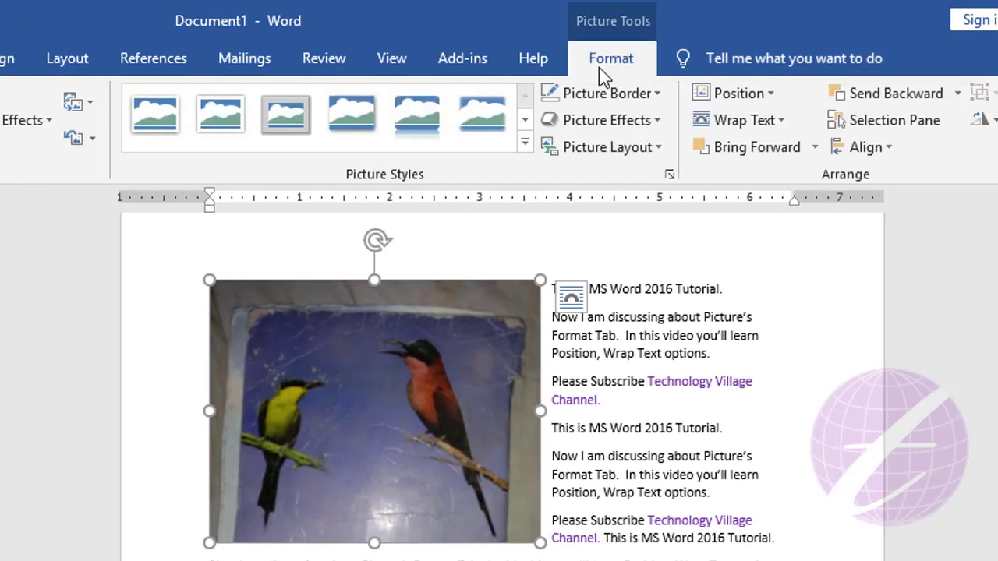
click(762, 93)
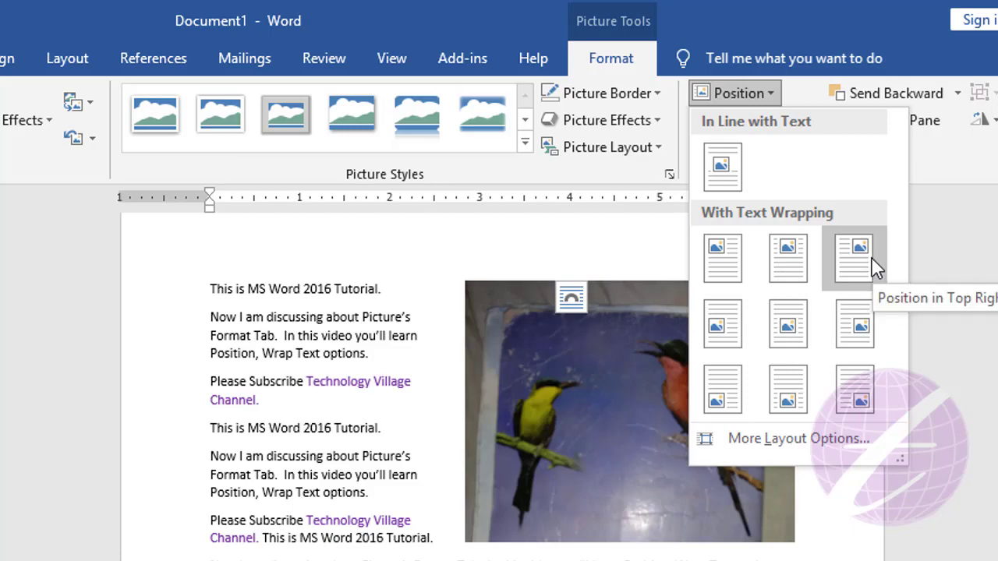
click(873, 259)
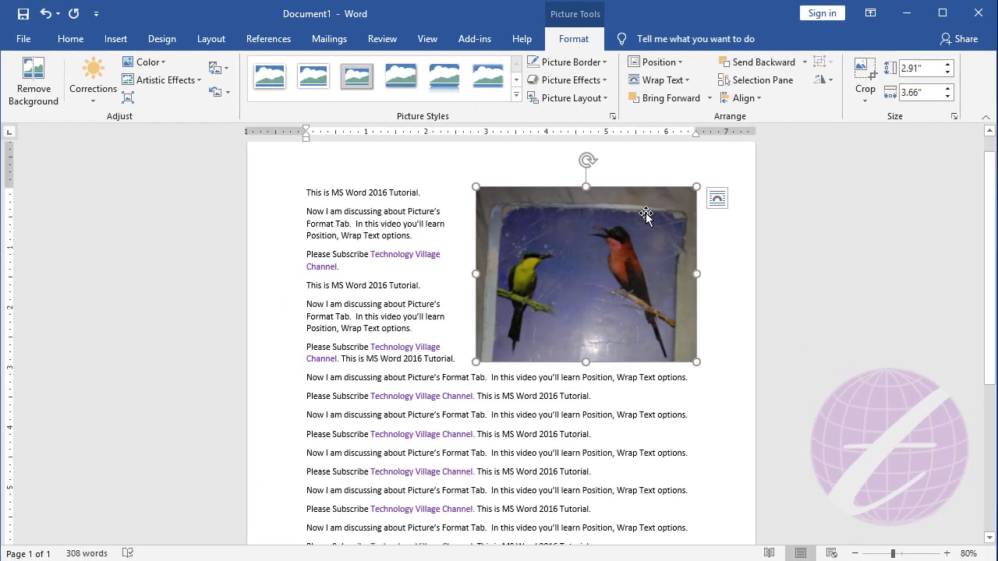
click(675, 65)
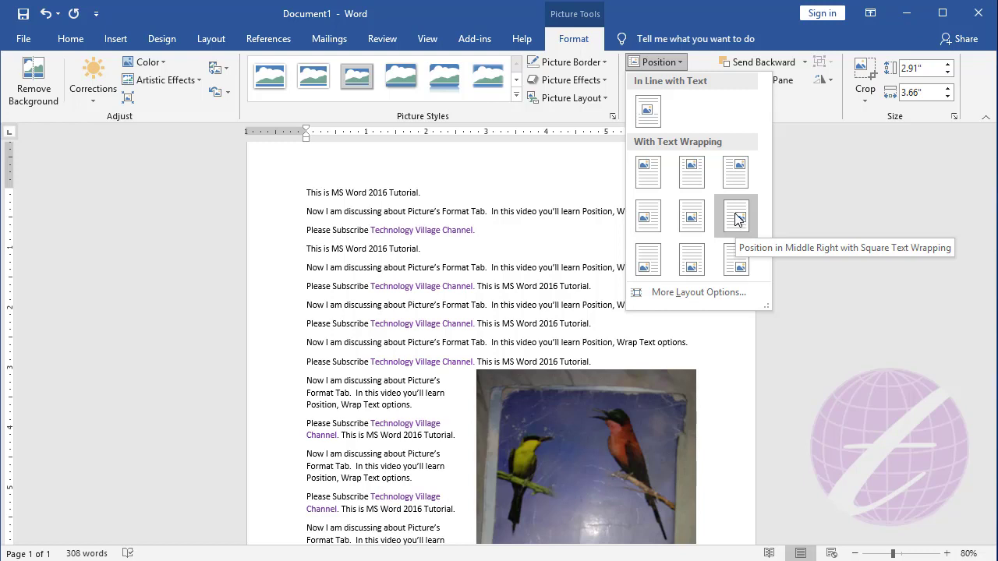
- Try Bottom Left, then settle on Bottom Right with Square Text Wrapping
click(648, 268)
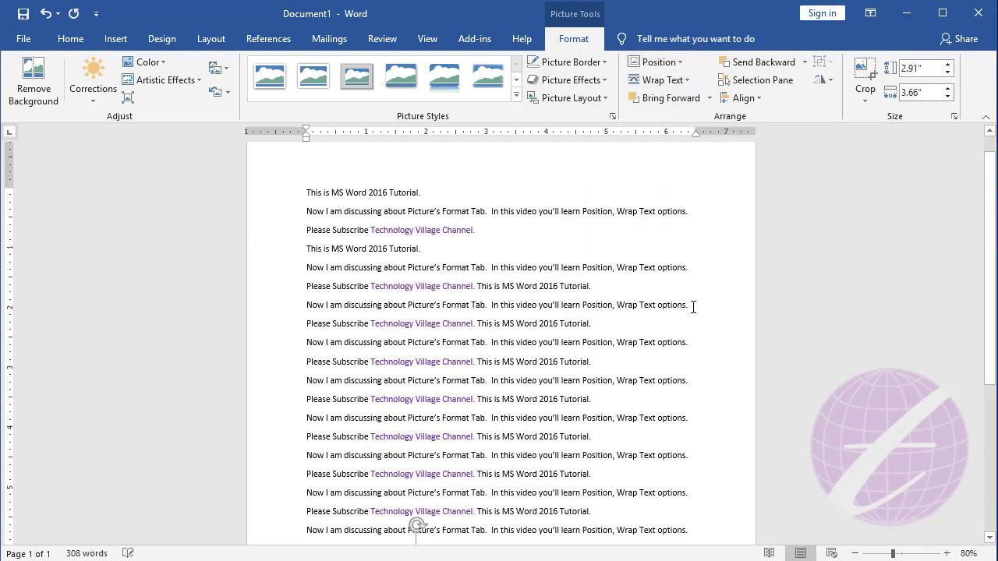
scroll(709, 300, down, 4)
scroll(545, 327, down, 3)
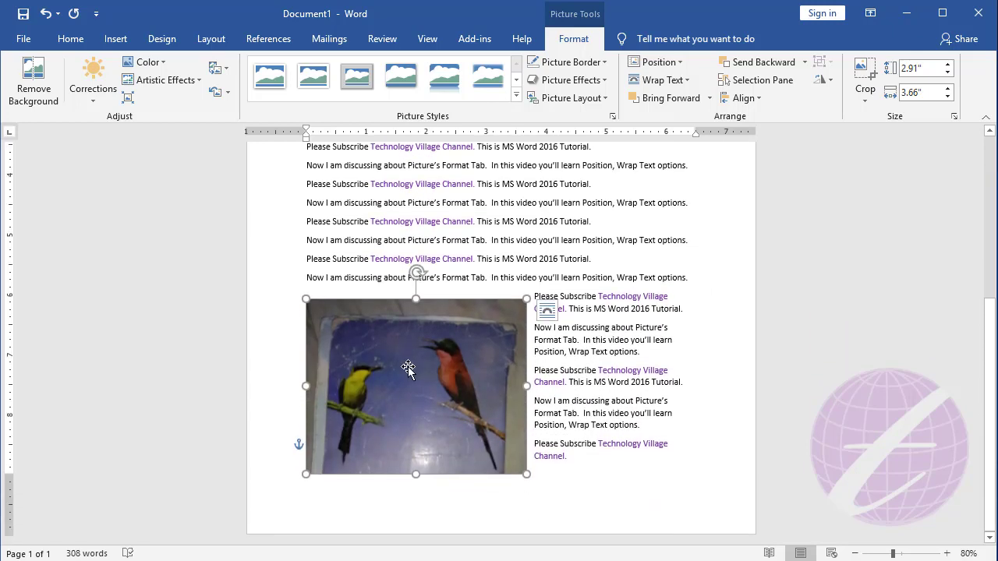
click(657, 61)
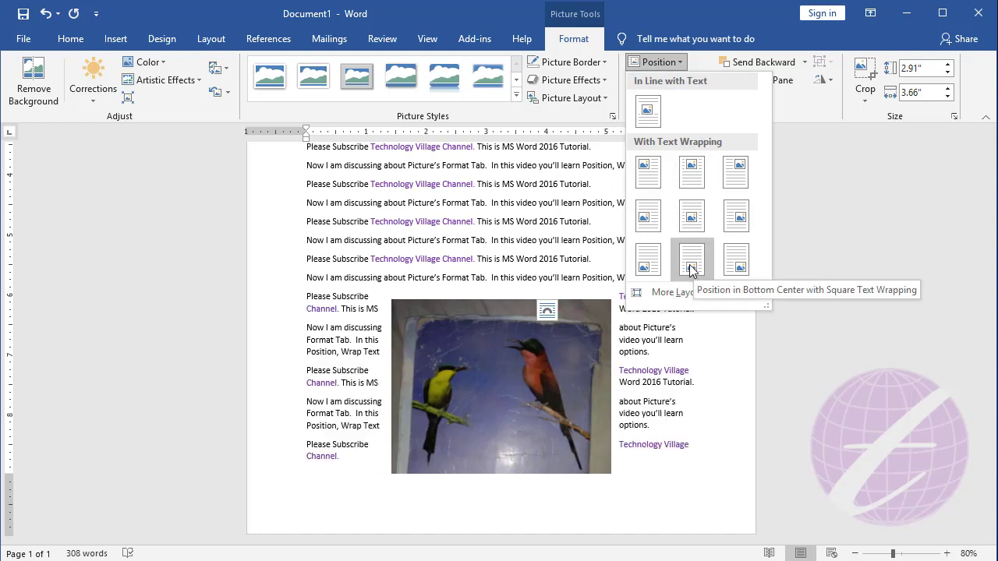
click(737, 268)
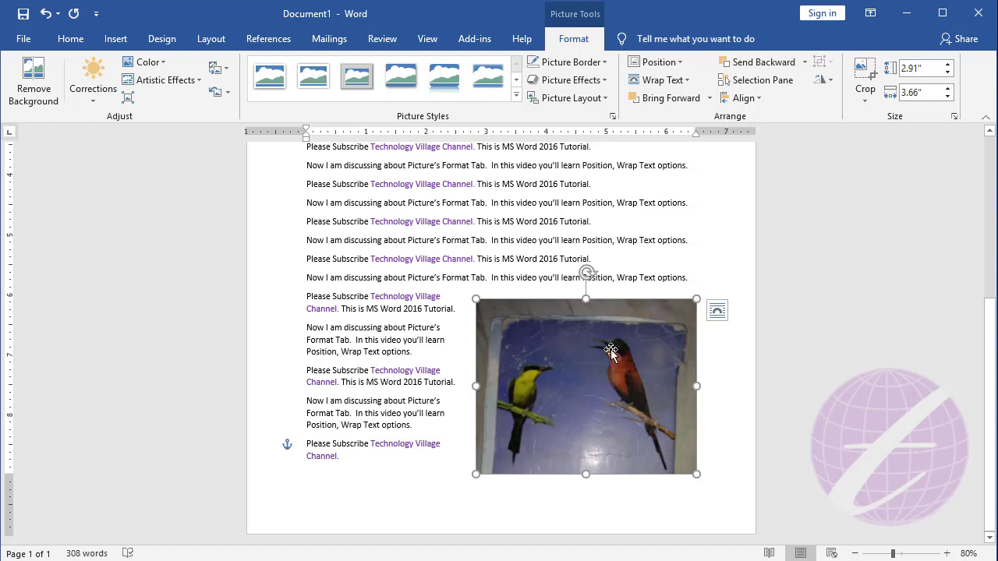
- Set the bird photo In Line with Text and place the caret after the last 'Channel' line
click(657, 62)
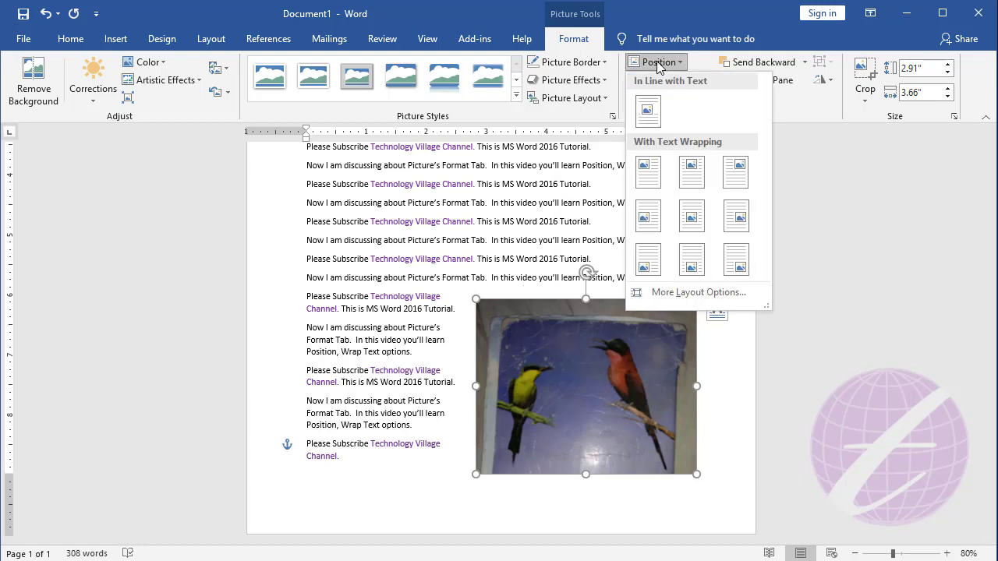
click(645, 107)
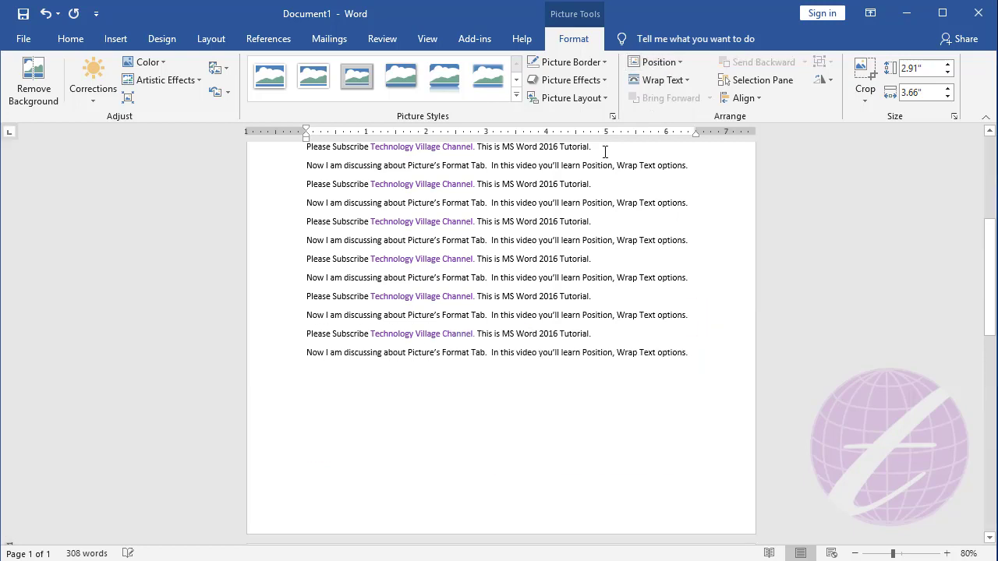
scroll(525, 306, down, 3)
scroll(526, 306, down, 4)
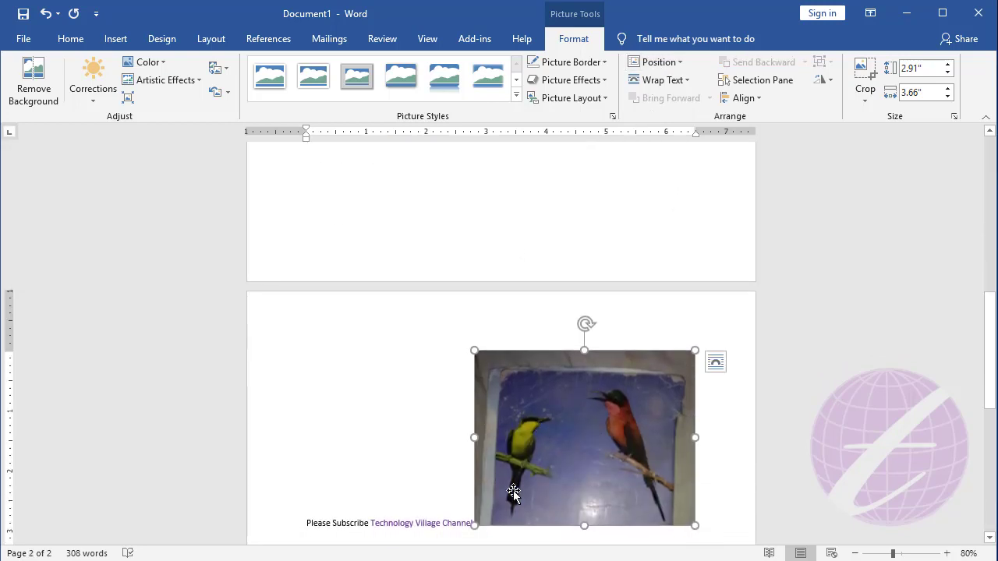
scroll(514, 491, down, 2)
click(440, 466)
click(470, 467)
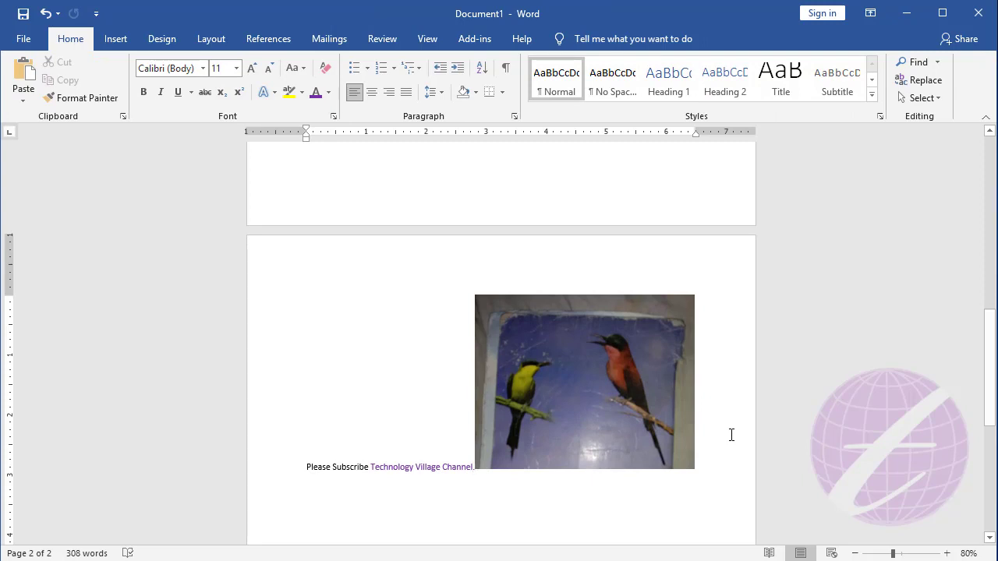
key(ctrl+z)
key(ctrl+z)
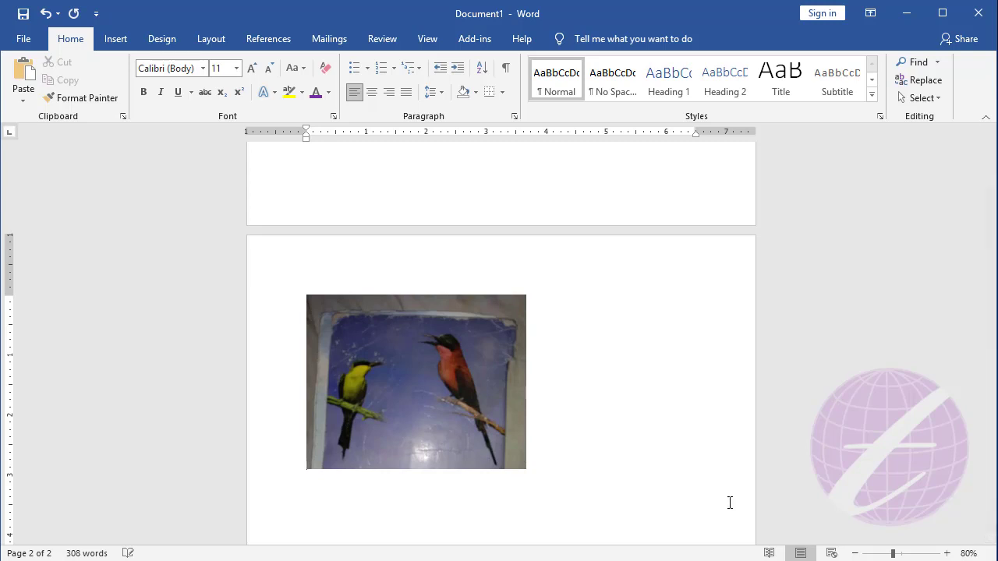
- Delete the extra repeated text lines and the empty paragraph above the photo
scroll(605, 452, up, 5)
scroll(479, 237, up, 1)
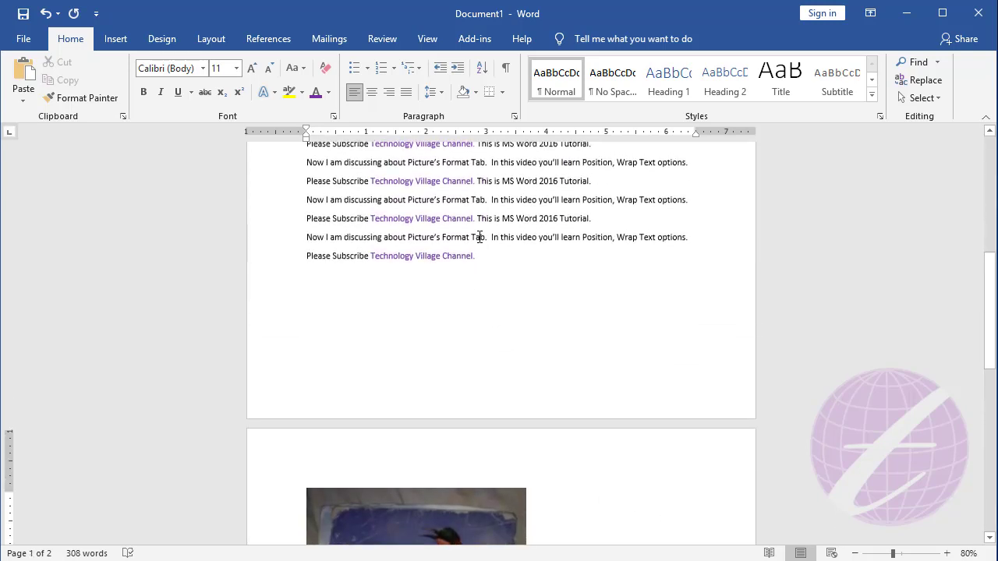
click(485, 258)
key(ctrl+v)
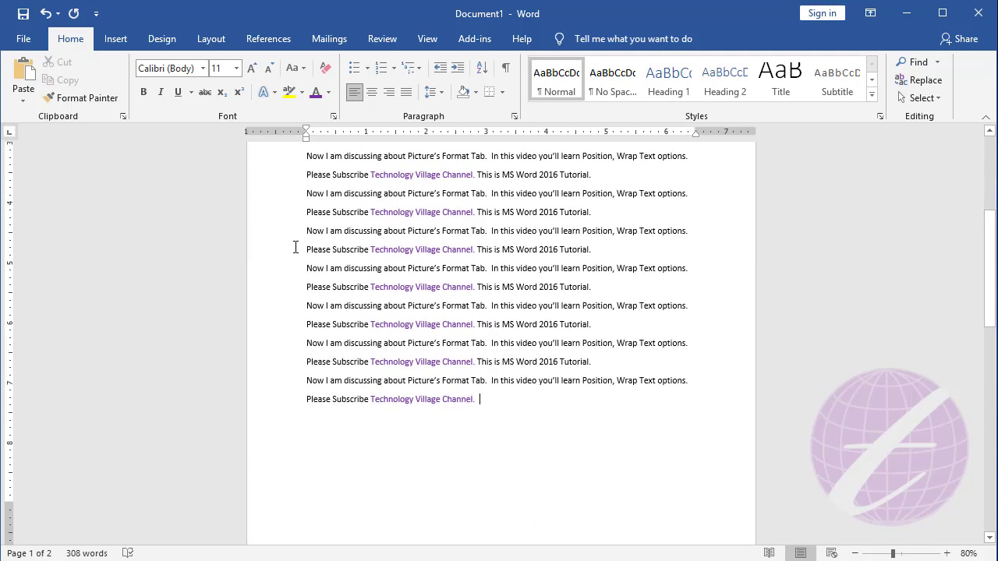
shift+click(305, 231)
key(Delete)
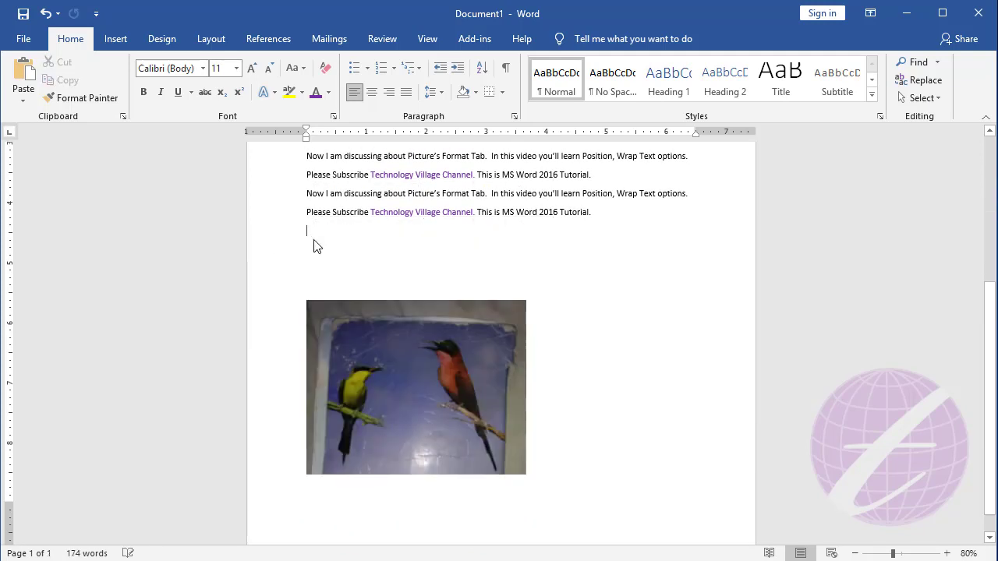
key(BackSpace)
- Remove the period after 'Tutorial' and leftover blank lines above the photo
key(BackSpace)
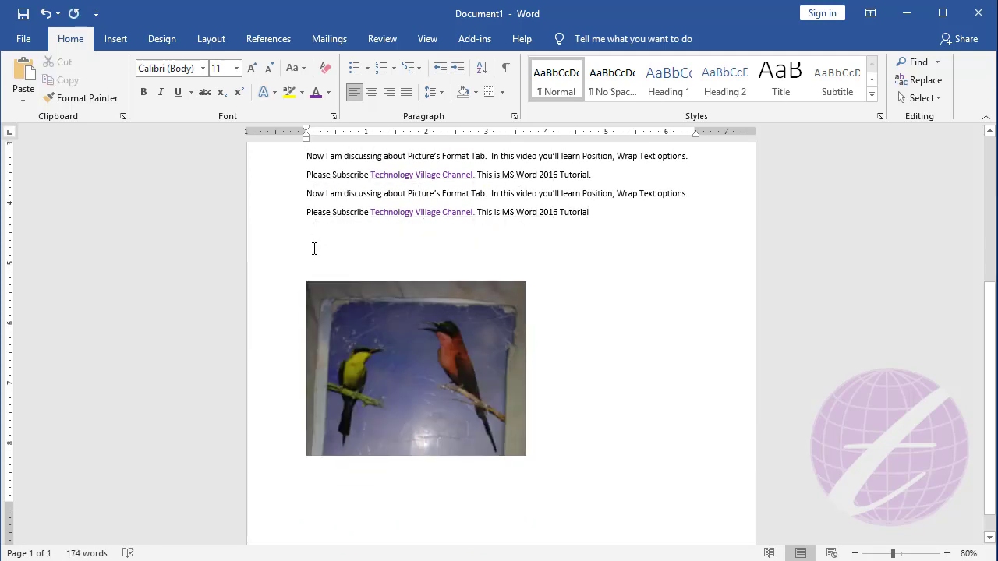
click(314, 267)
key(BackSpace)
key(BackSpace)
key(Return)
key(Return)
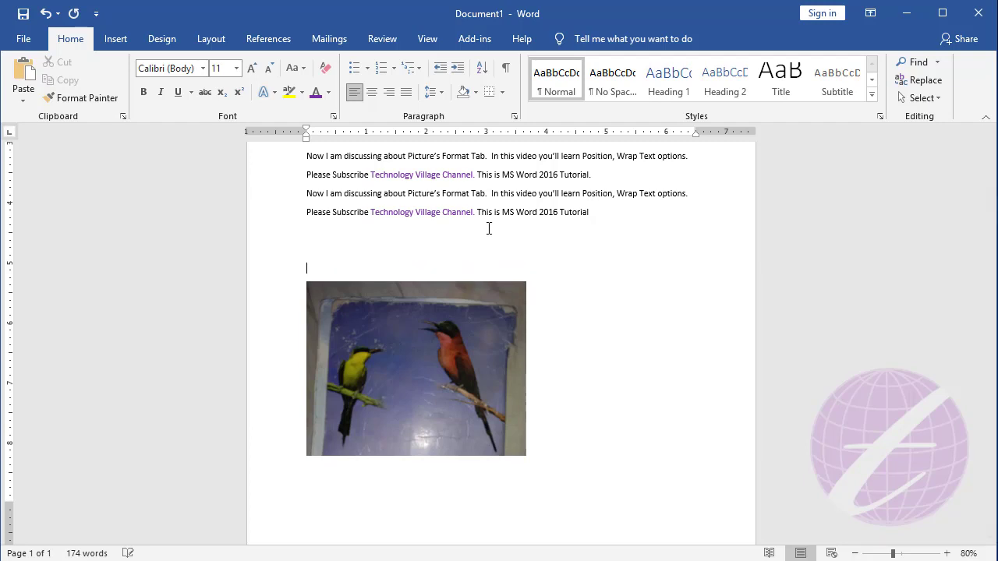
key(Return)
key(BackSpace)
key(BackSpace)
key(BackSpace)
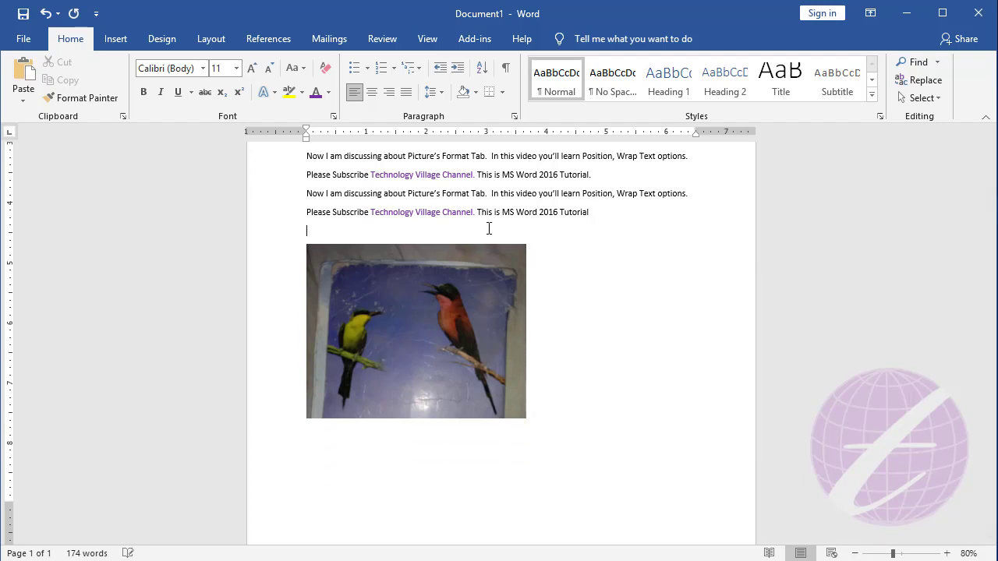
key(BackSpace)
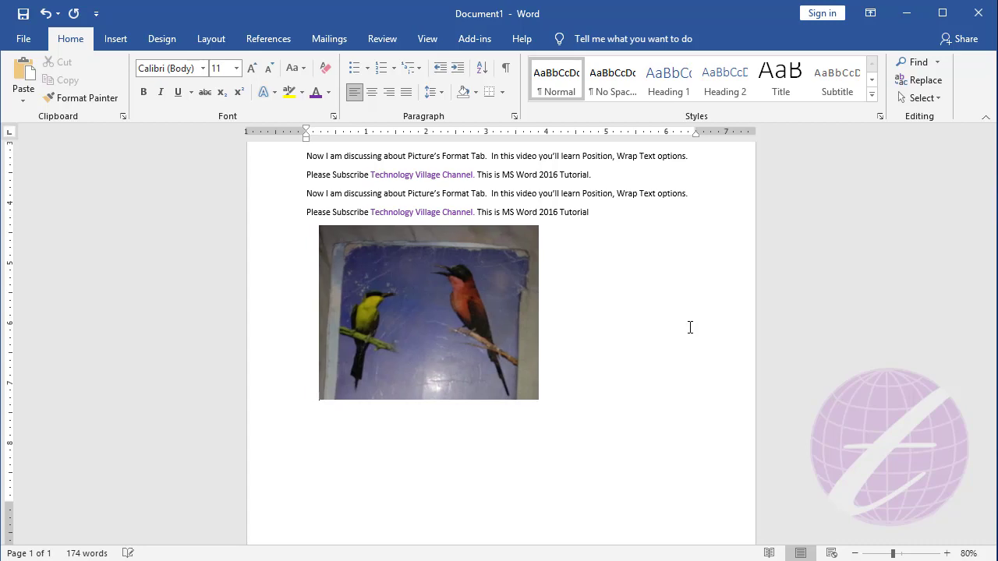
ctrl+scroll(308, 448, up, 5)
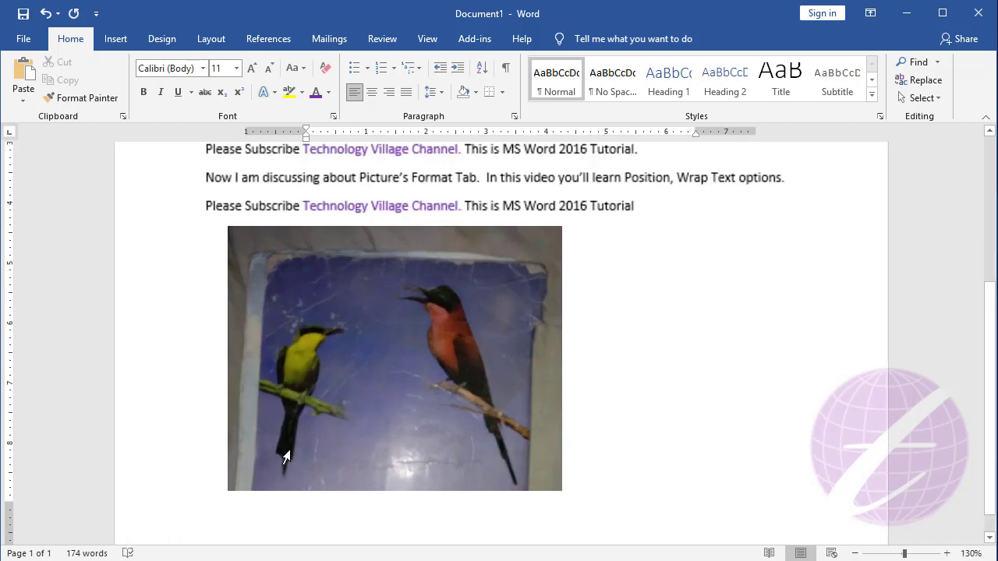
ctrl+scroll(284, 456, up, 3)
ctrl+scroll(276, 457, up, 5)
ctrl+scroll(463, 400, up, 2)
scroll(214, 382, down, 5)
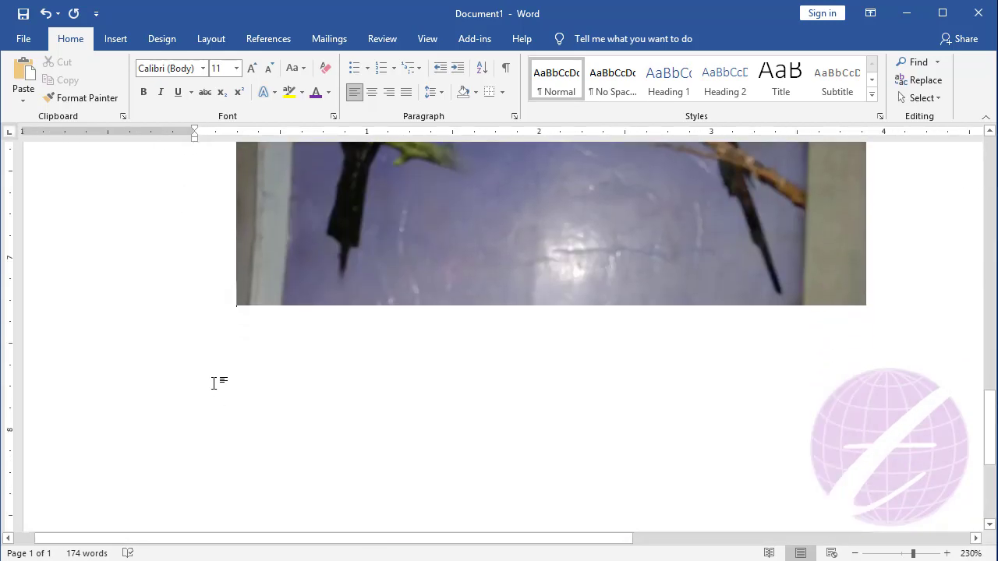
scroll(238, 347, up, 2)
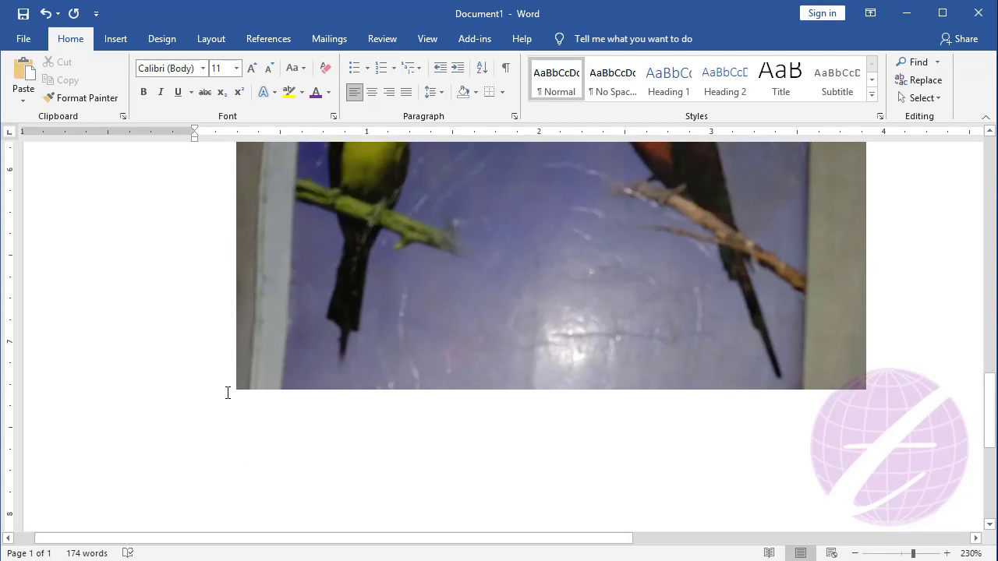
scroll(331, 429, up, 7)
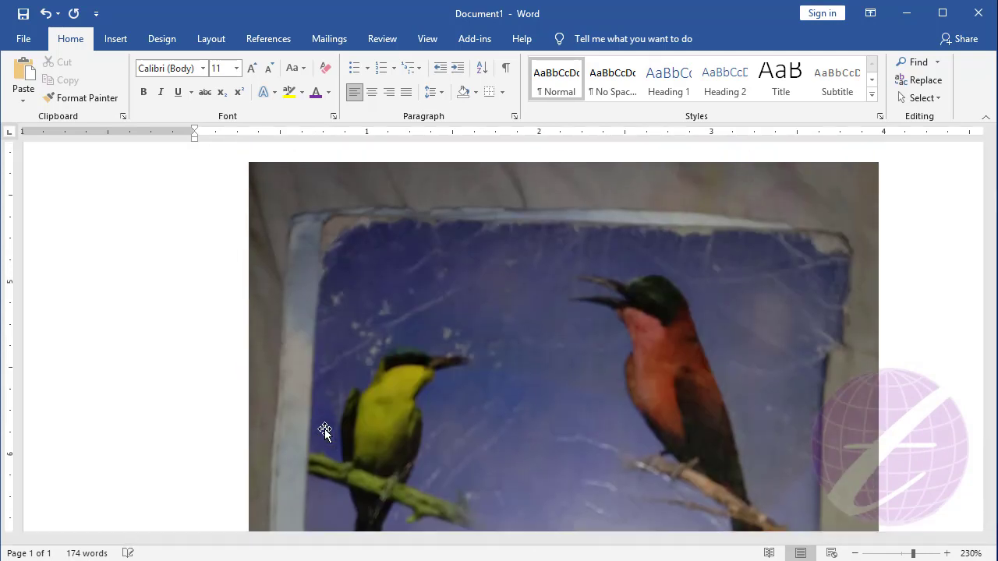
scroll(363, 385, left, 2)
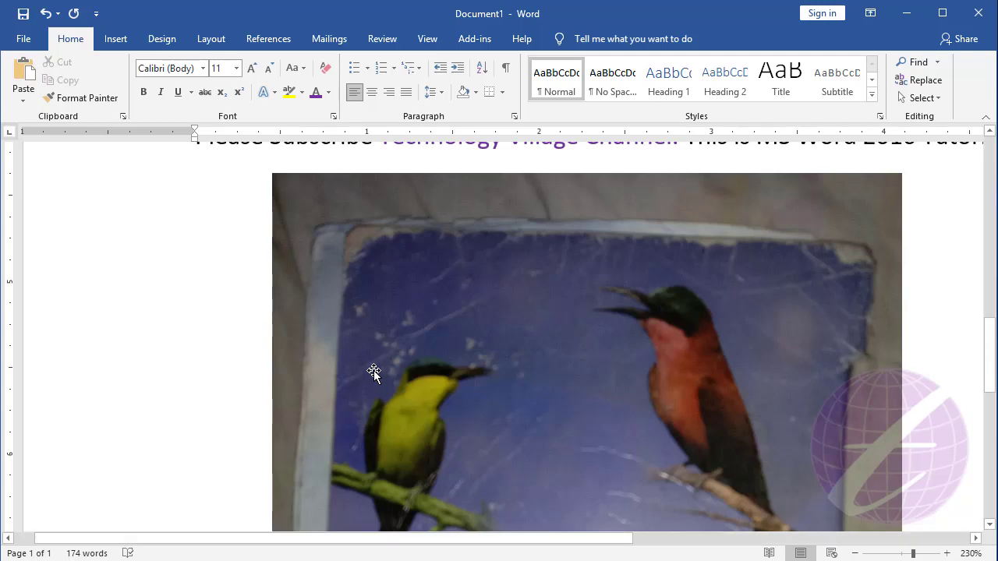
ctrl+scroll(376, 341, down, 13)
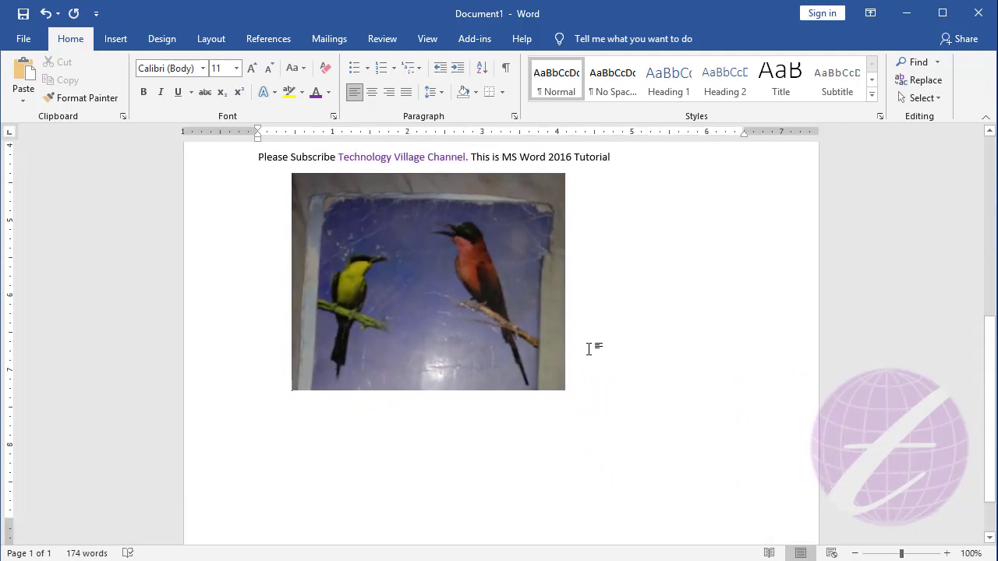
scroll(589, 348, up, 2)
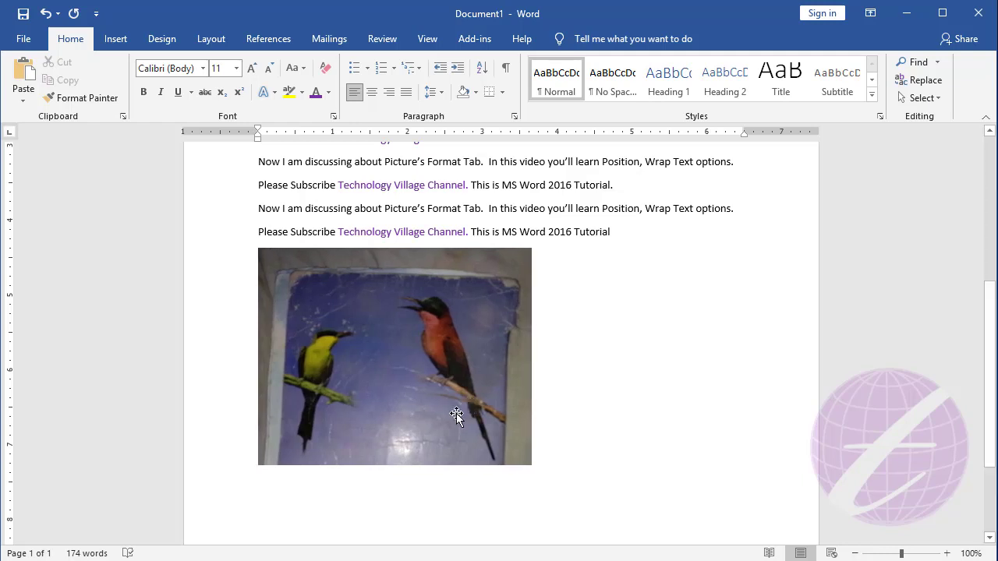
- Select the bird photo below the text and open its Wrap Text dropdown
click(424, 381)
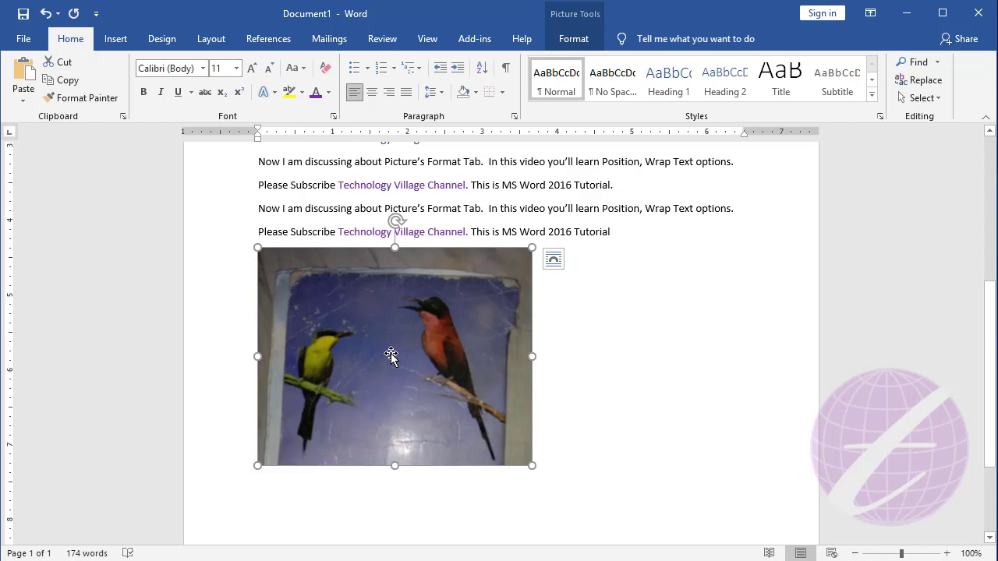
scroll(545, 343, up, 1)
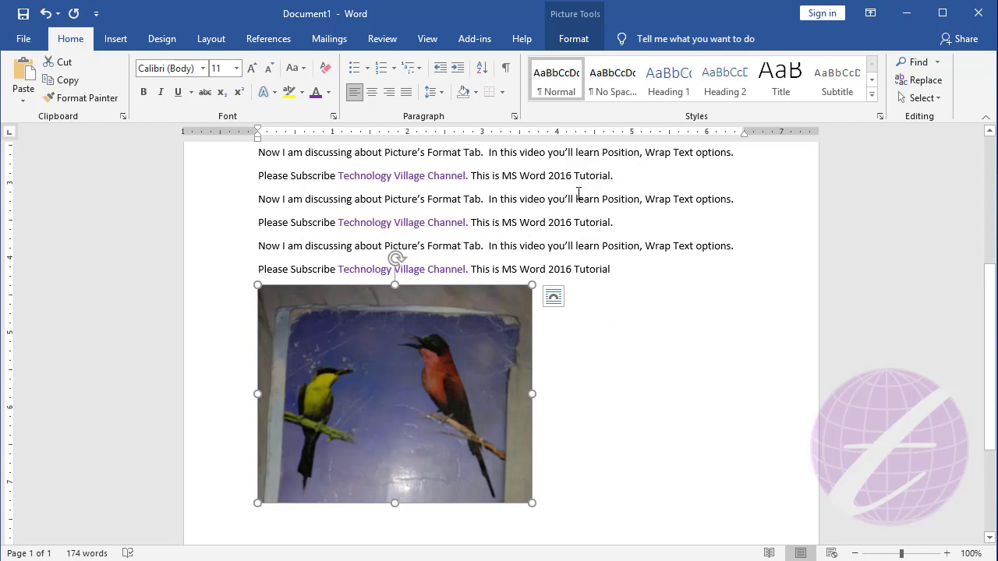
click(509, 243)
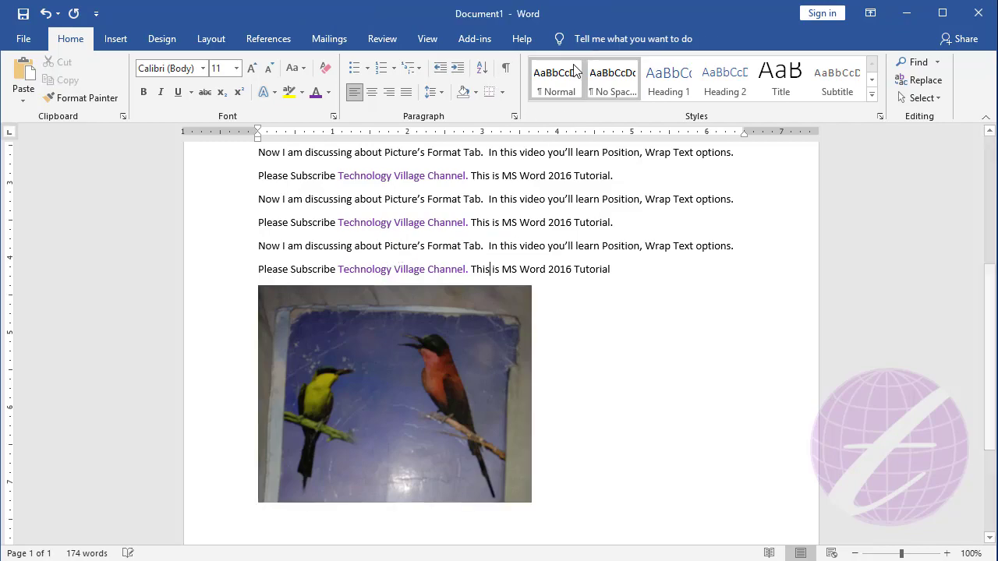
click(447, 365)
click(577, 45)
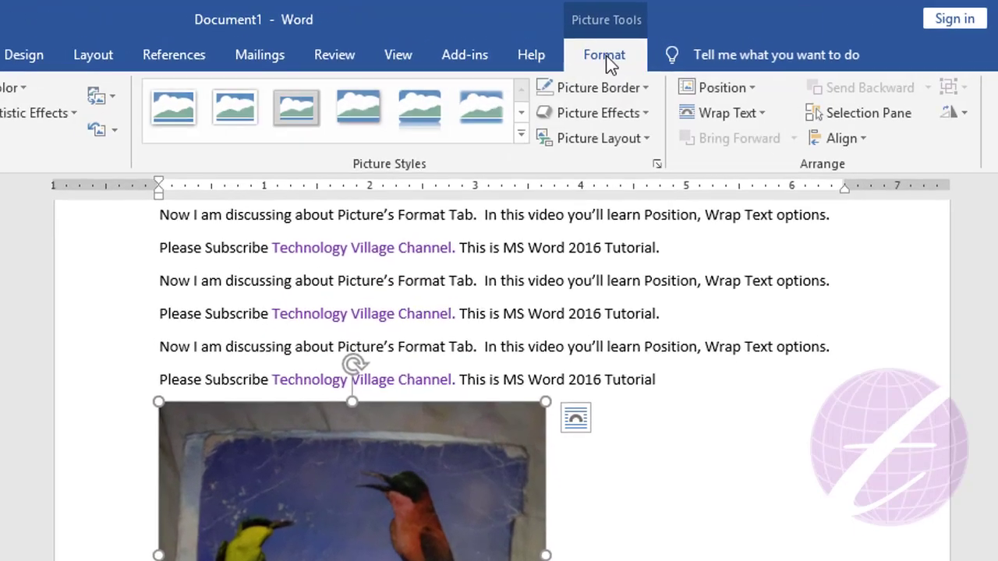
click(780, 123)
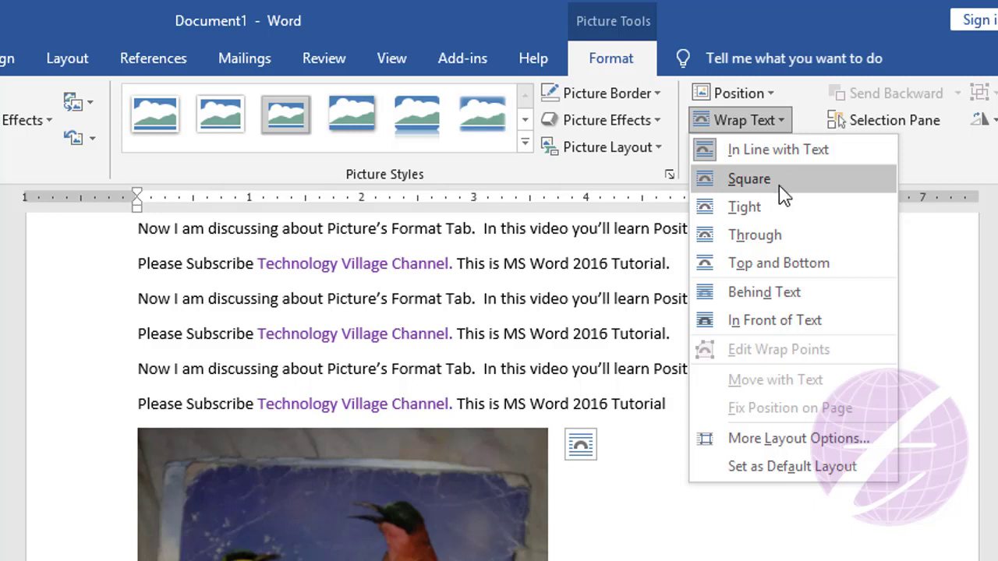
- Apply Square wrapping and move the photo before the first full 'Please Subscribe' line
click(750, 186)
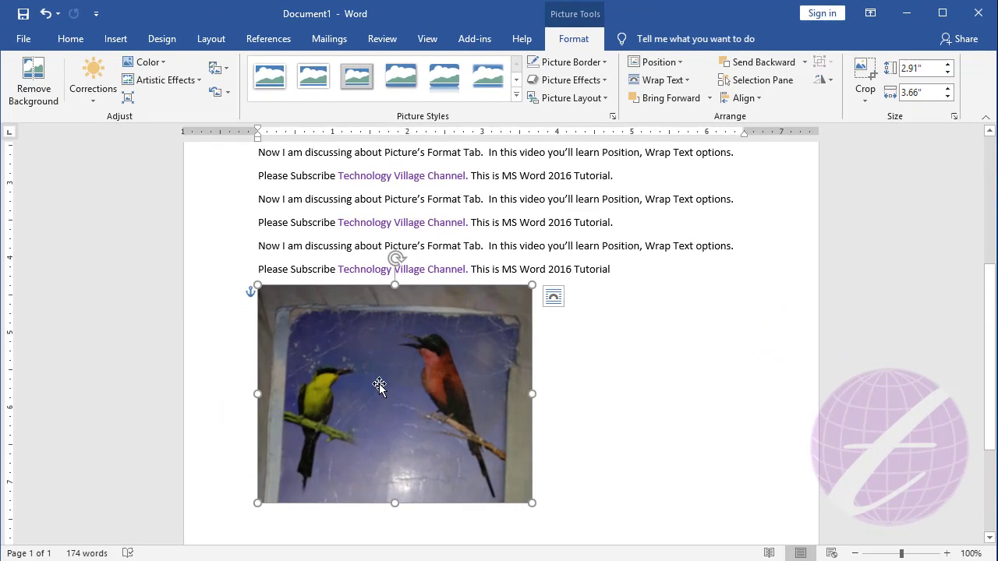
key(Delete)
scroll(383, 359, up, 2)
scroll(265, 311, up, 3)
scroll(384, 267, up, 2)
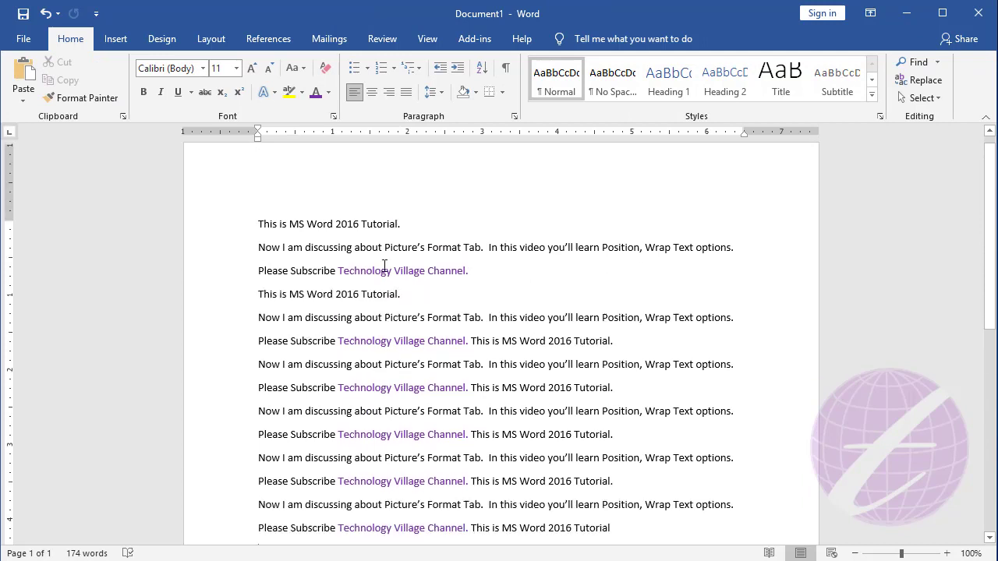
click(256, 345)
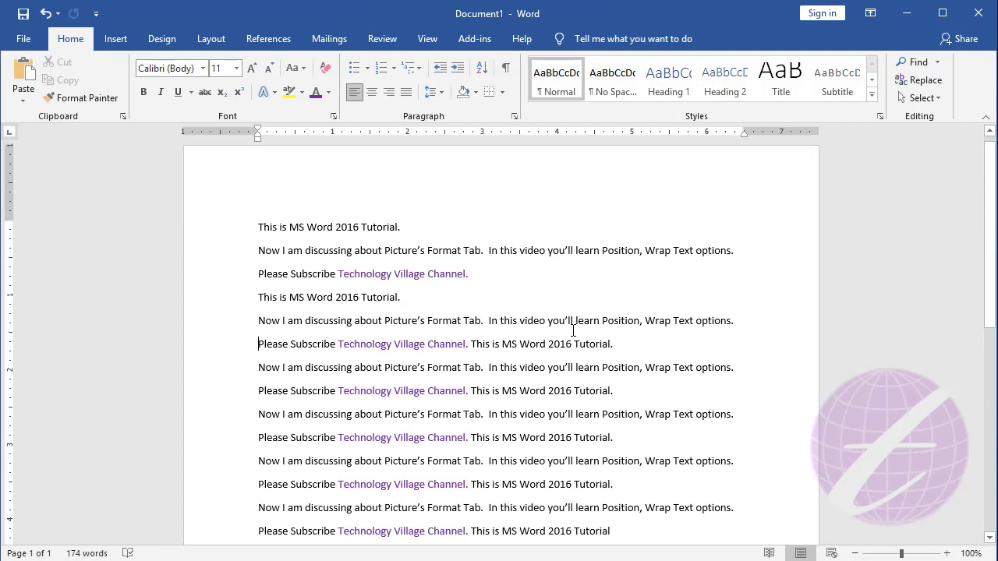
key(ctrl+v)
scroll(402, 348, down, 3)
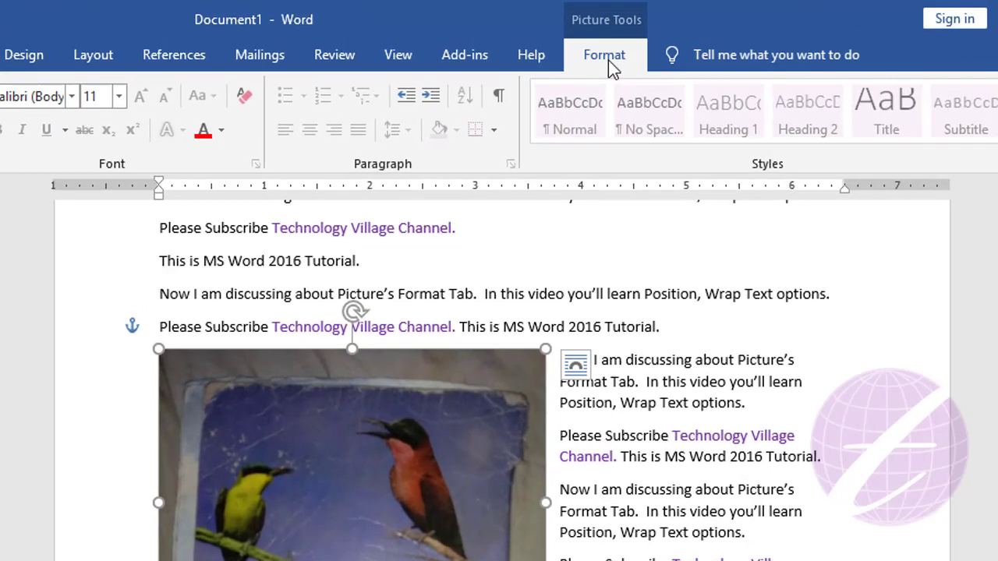
- Set the bird photo's wrapping to Through, then reopen the Wrap Text choices
click(578, 43)
click(669, 82)
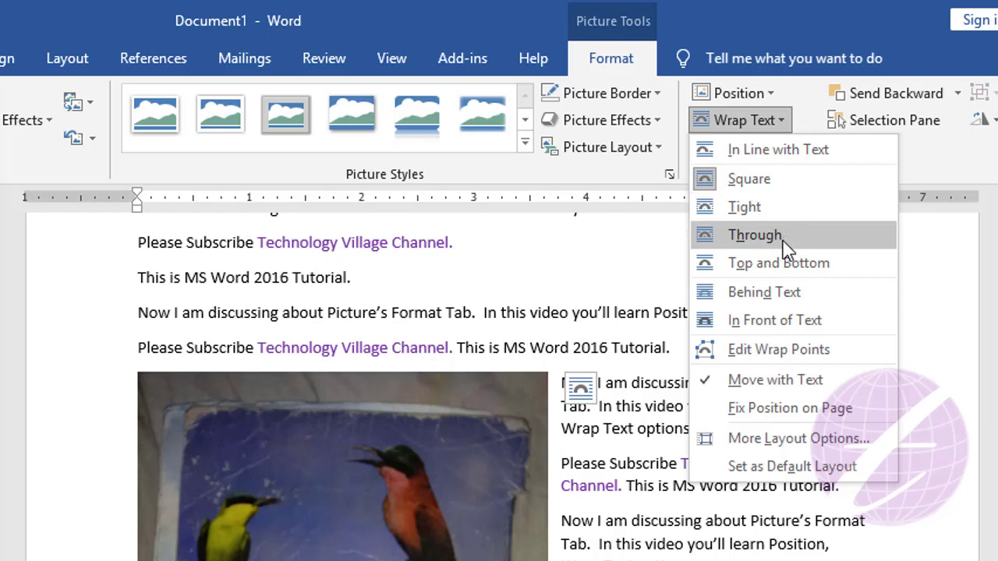
click(783, 241)
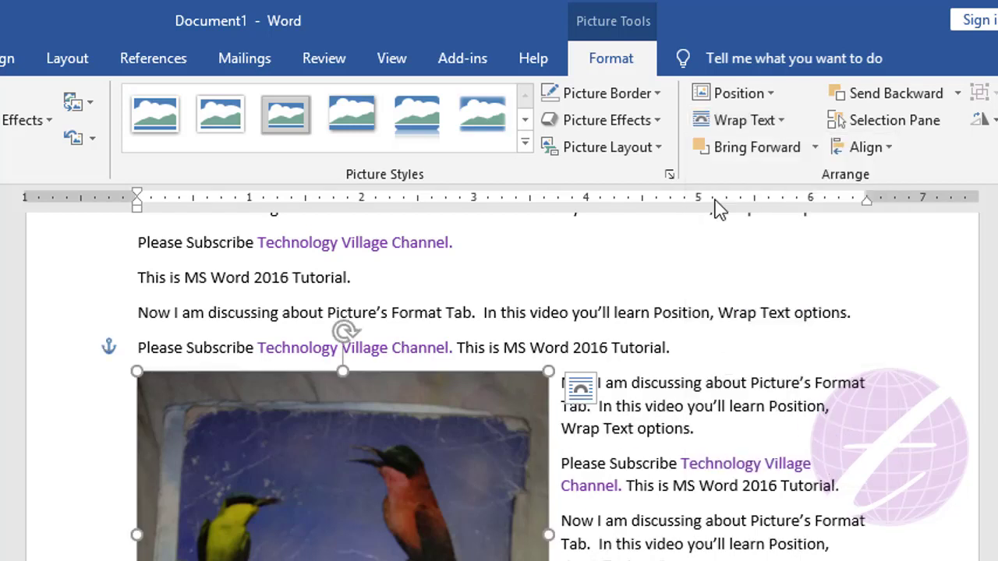
click(760, 124)
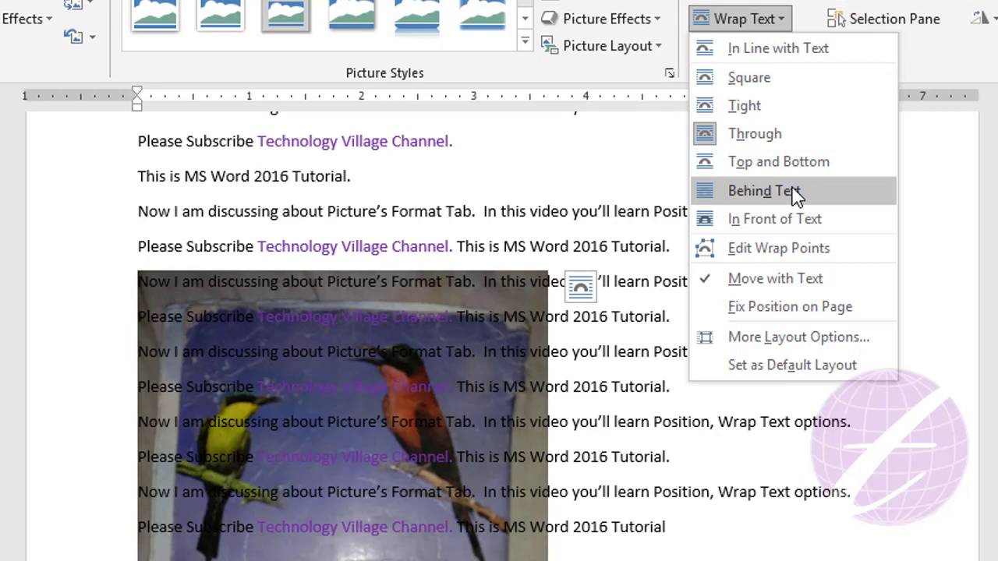
- Switch the bird photo to Behind Text wrapping, then bring the wrapping choices back up
click(793, 192)
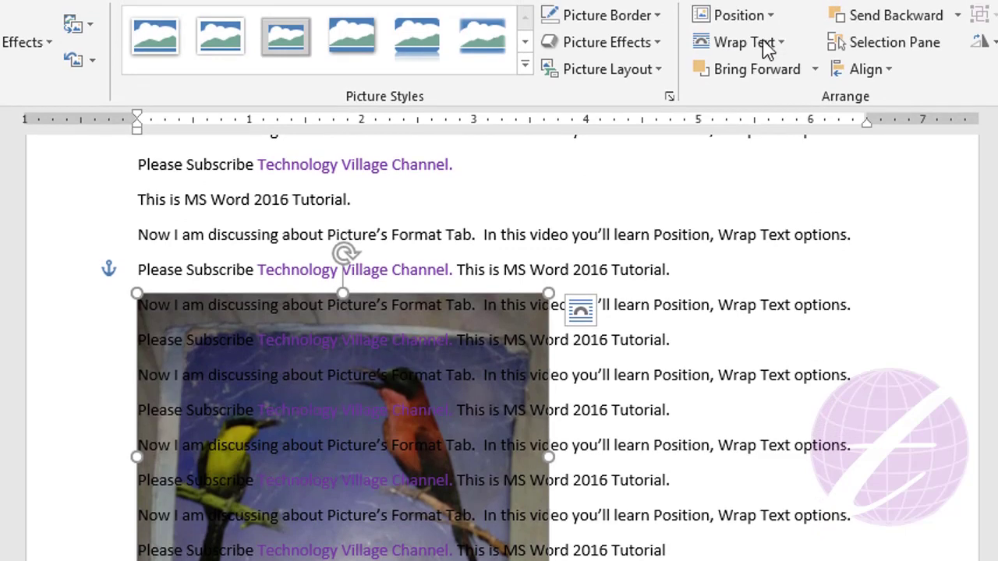
click(766, 47)
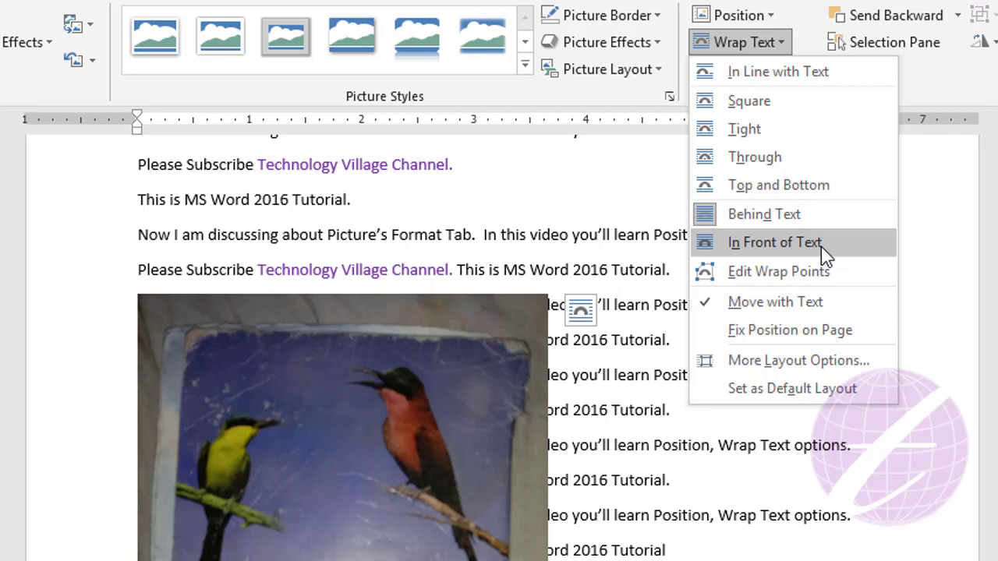
- Set the bird photo to In Front of Text and drag it around, ending near its original spot
click(819, 243)
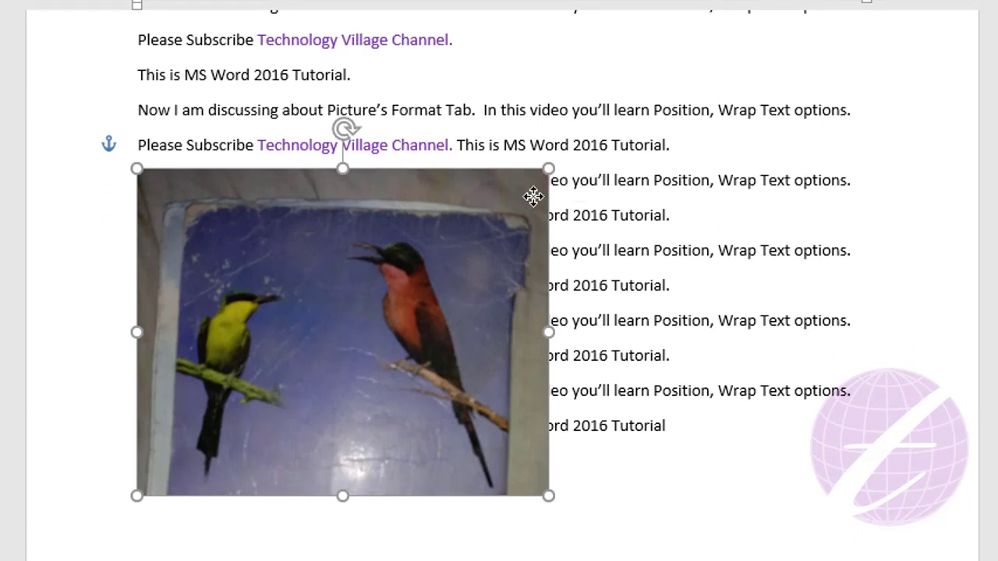
drag(283, 275, 553, 170)
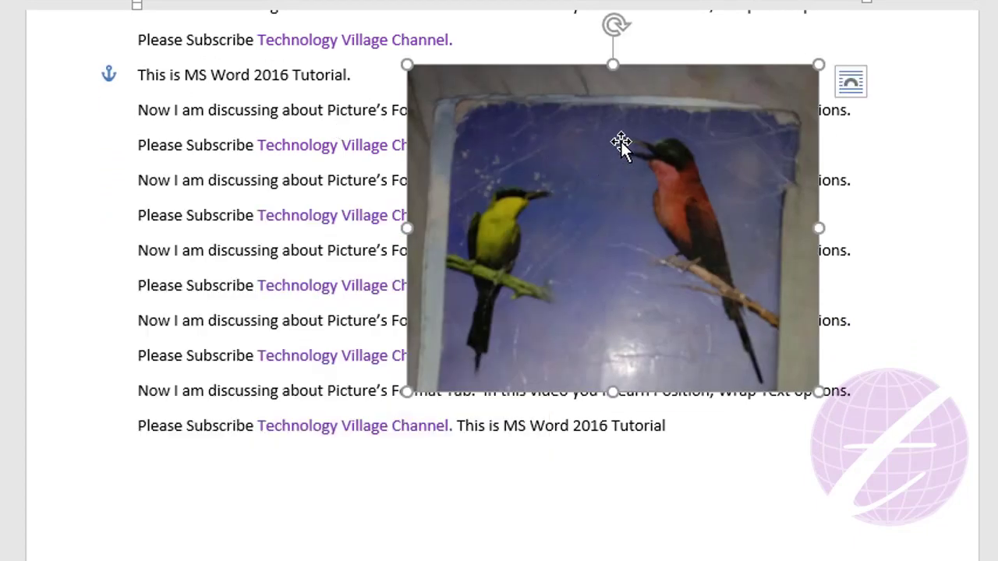
drag(621, 145, 315, 366)
scroll(413, 362, down, 2)
drag(430, 346, 441, 380)
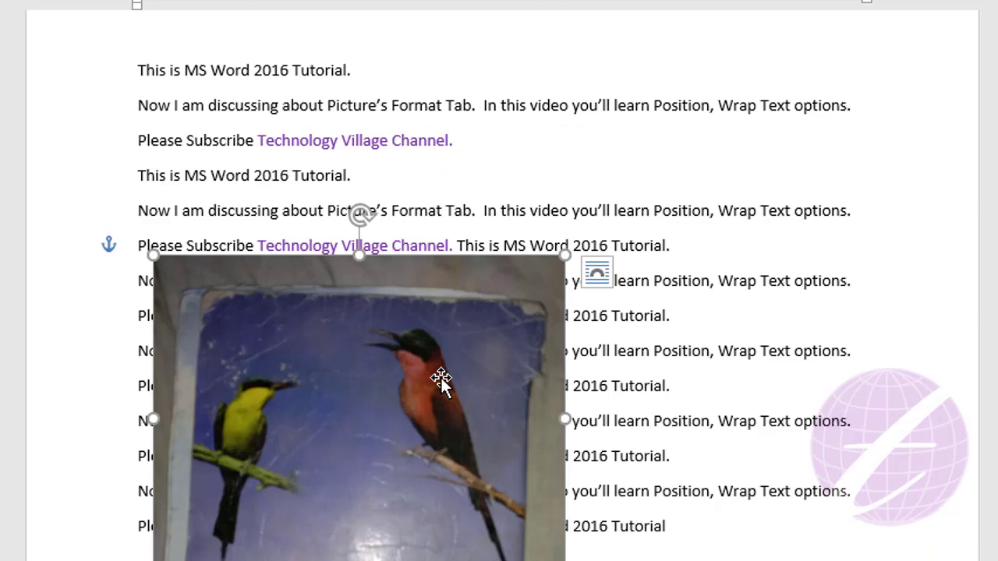
scroll(395, 357, up, 2)
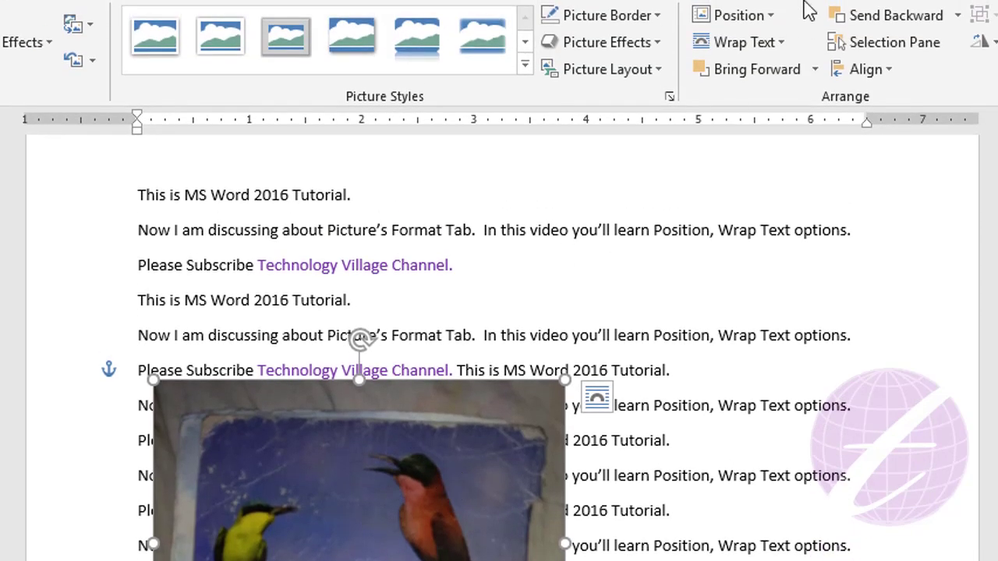
- Using Edit Wrap Points, drag the photo's top-right, bottom-right and top-left wrap points outward
click(779, 44)
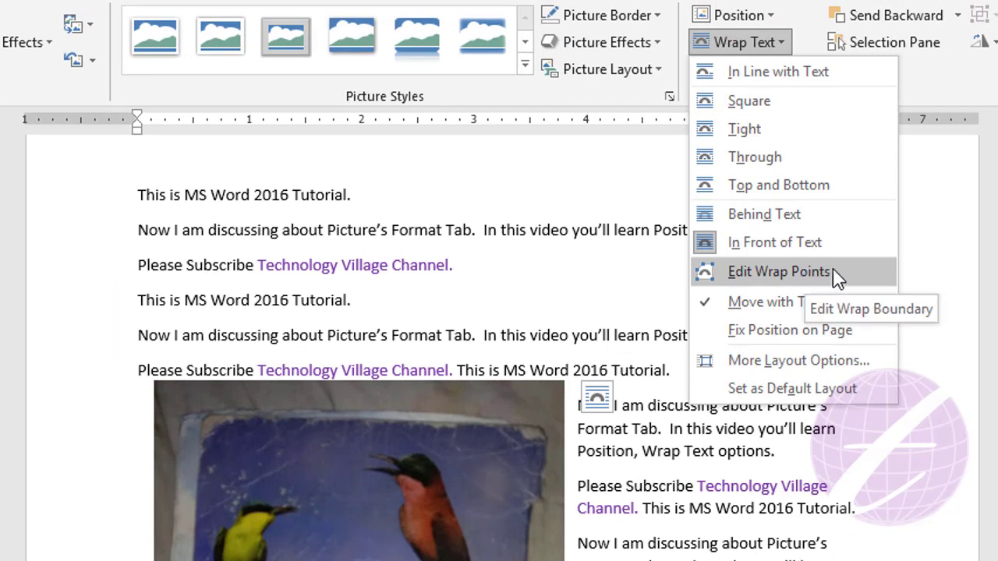
click(832, 273)
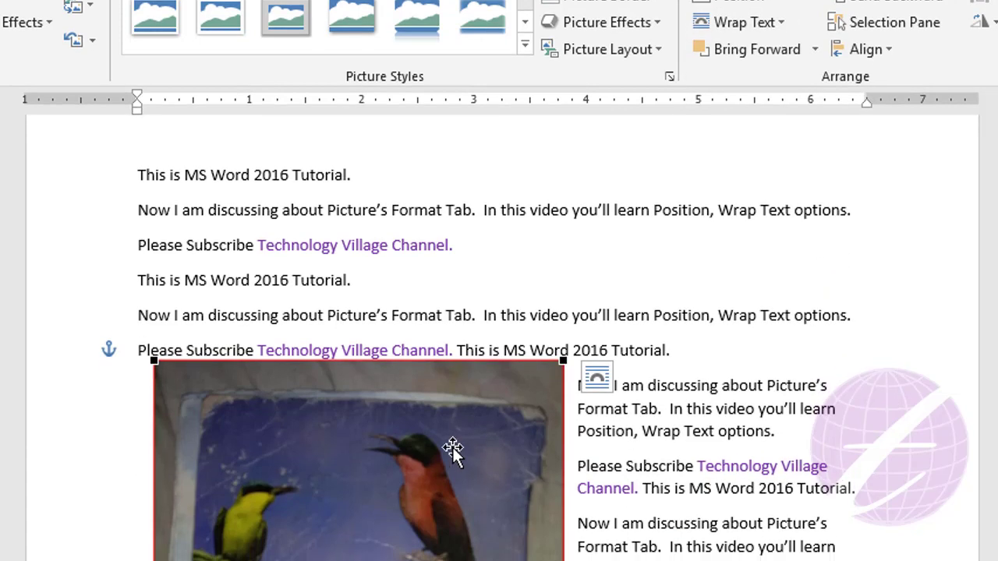
scroll(452, 447, down, 4)
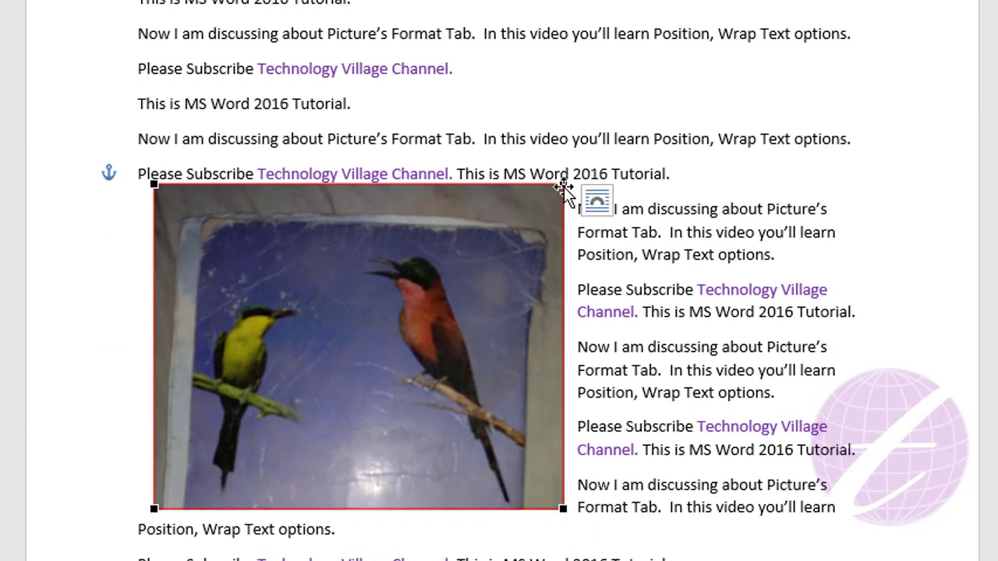
drag(562, 185, 581, 208)
drag(616, 223, 616, 204)
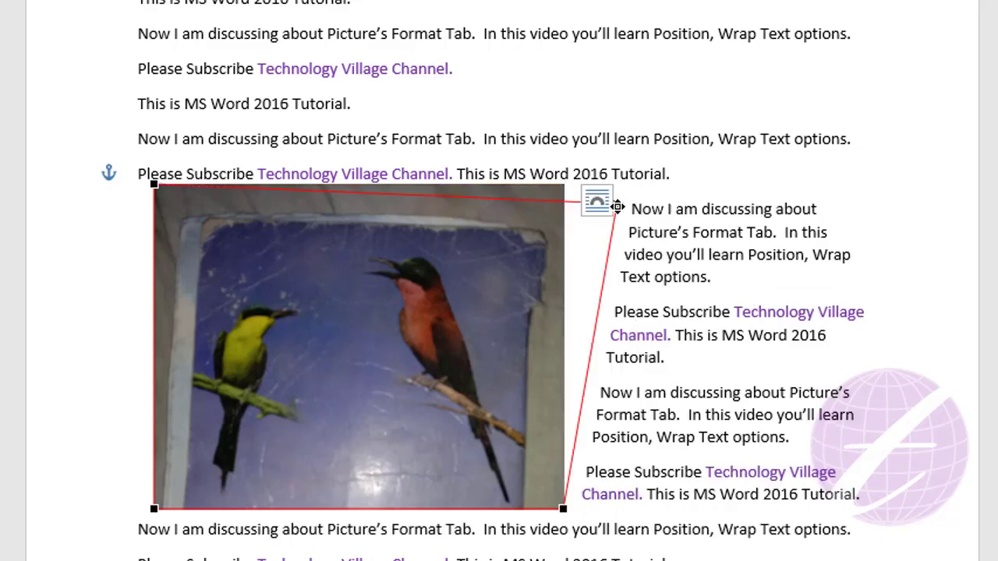
drag(605, 517, 617, 529)
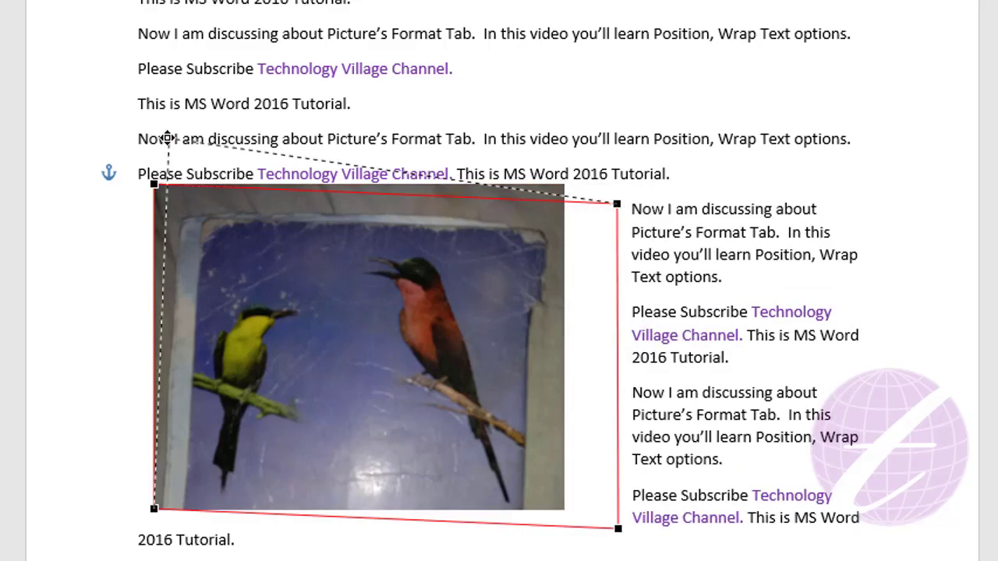
drag(155, 184, 169, 138)
scroll(184, 148, up, 3)
click(744, 48)
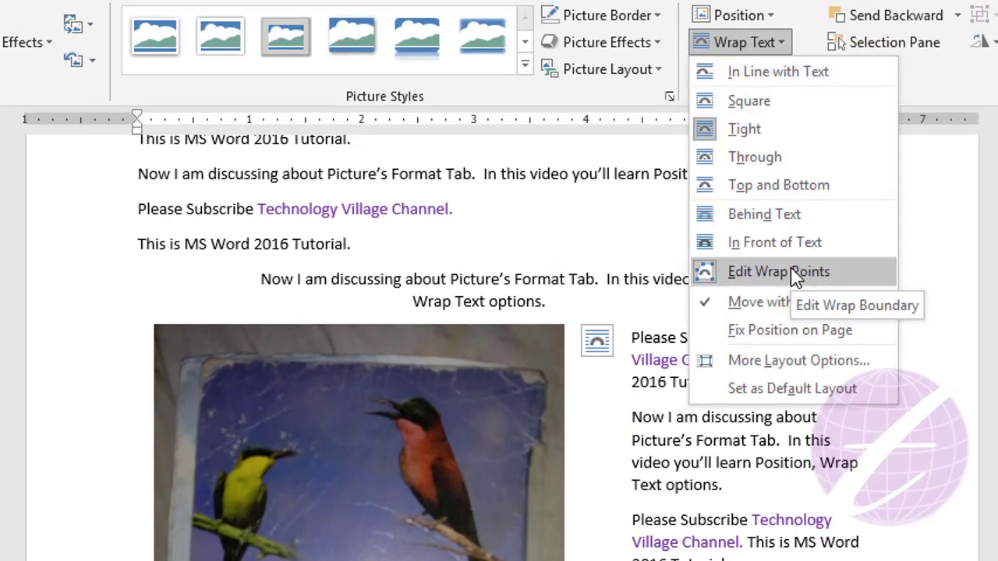
- Return the bird photo to In Front of Text wrapping and reopen the wrapping options to review them
click(797, 243)
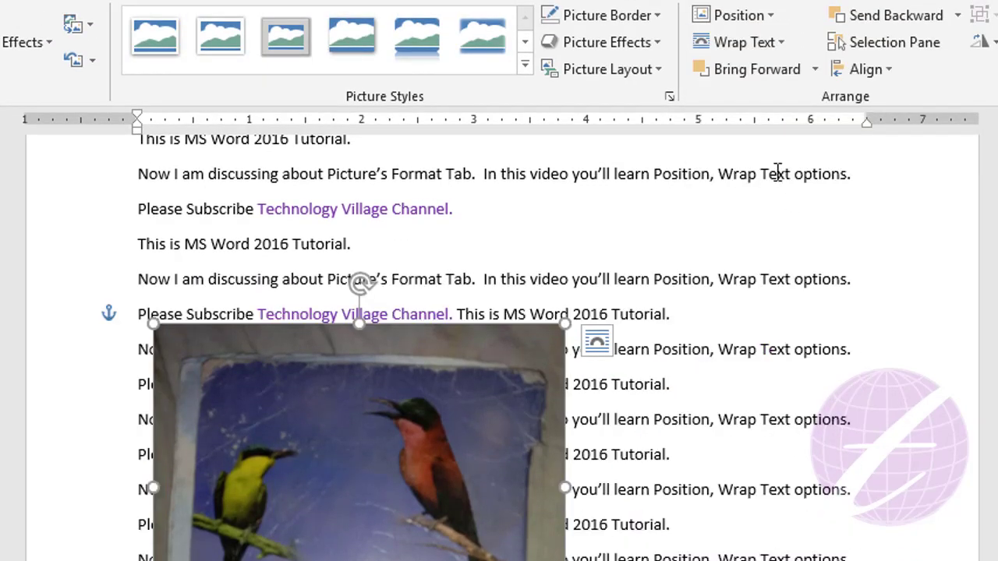
click(768, 45)
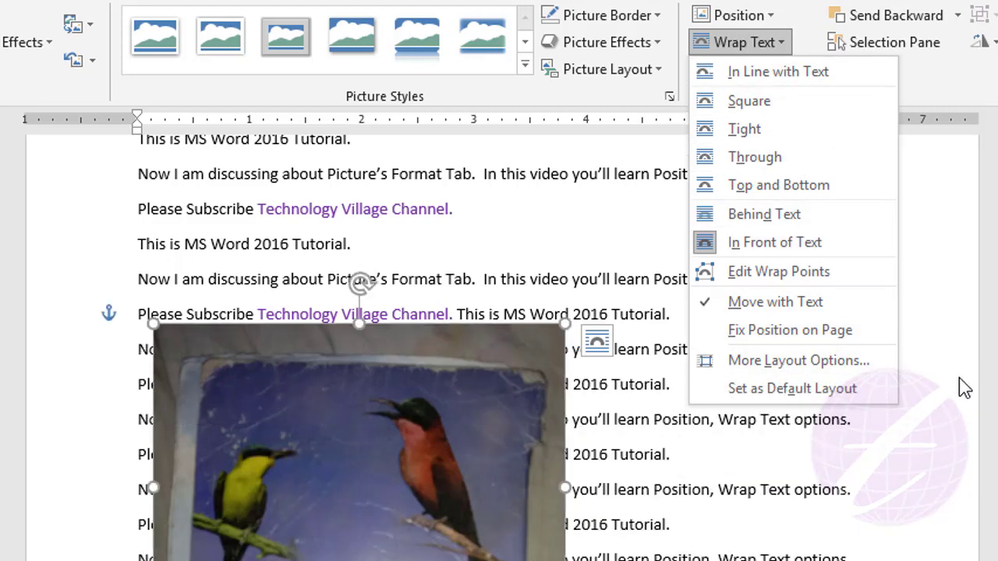
key(Escape)
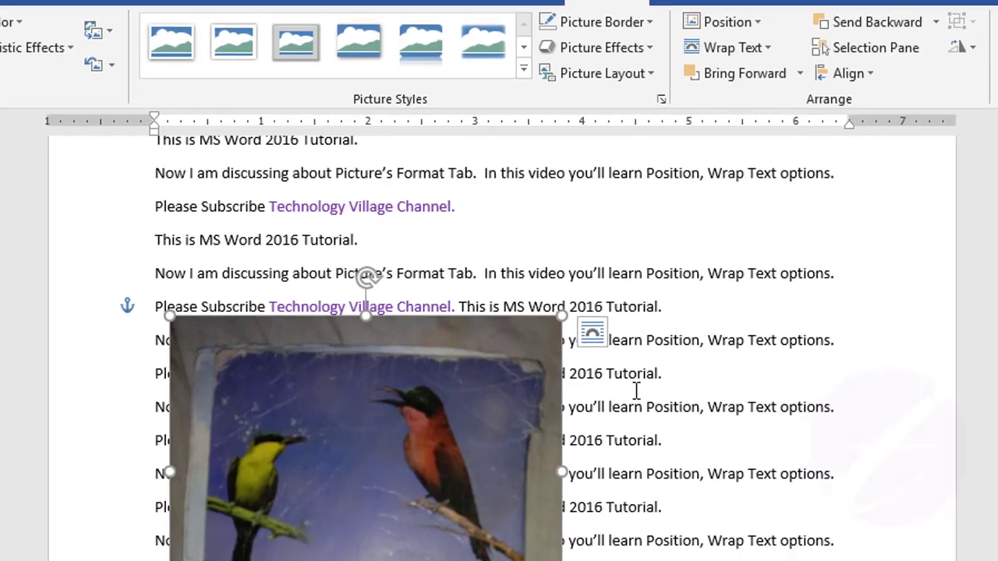